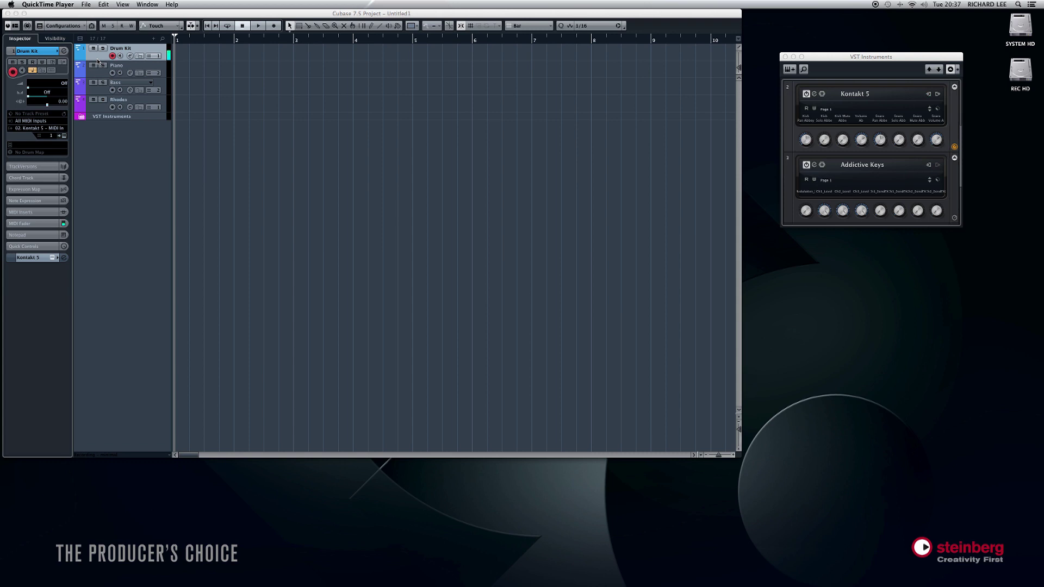
click(484, 417)
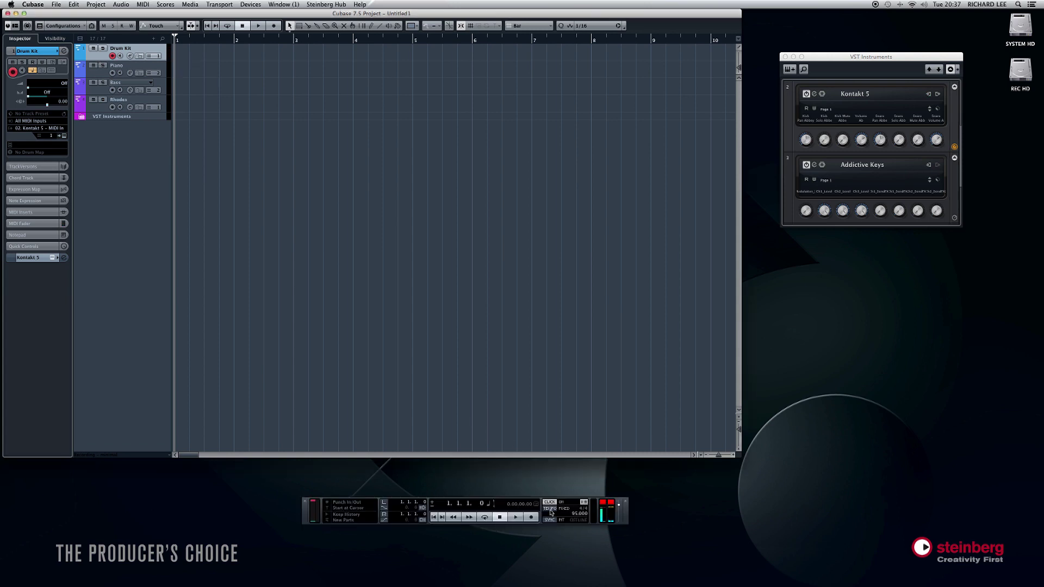
double_click(578, 515)
text(0)
key(Escape)
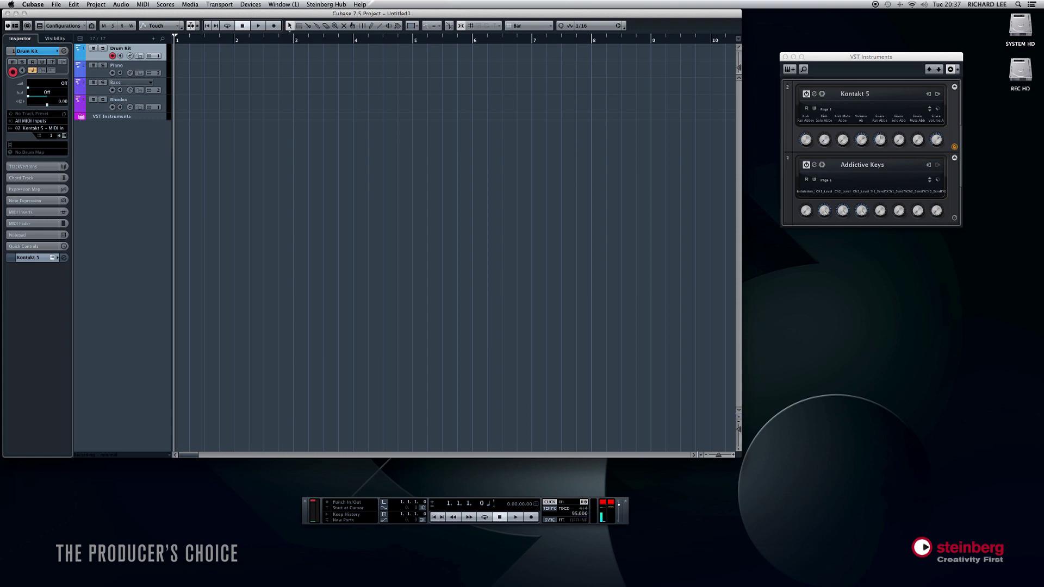
double_click(581, 510)
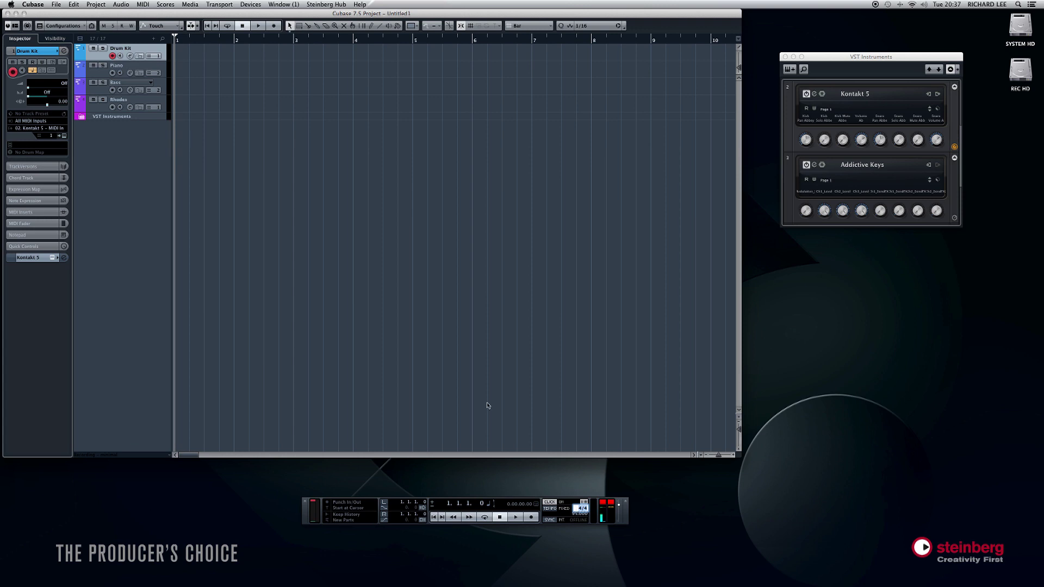
key(Return)
- Record about four bars of drums into a new Drum Kit MIDI part from bar 1
click(531, 518)
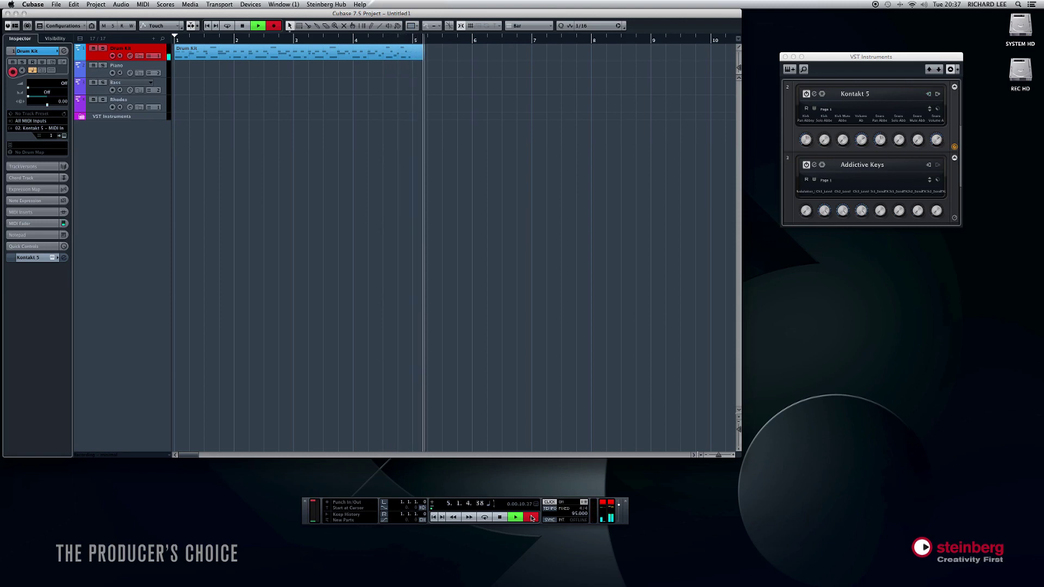
click(532, 517)
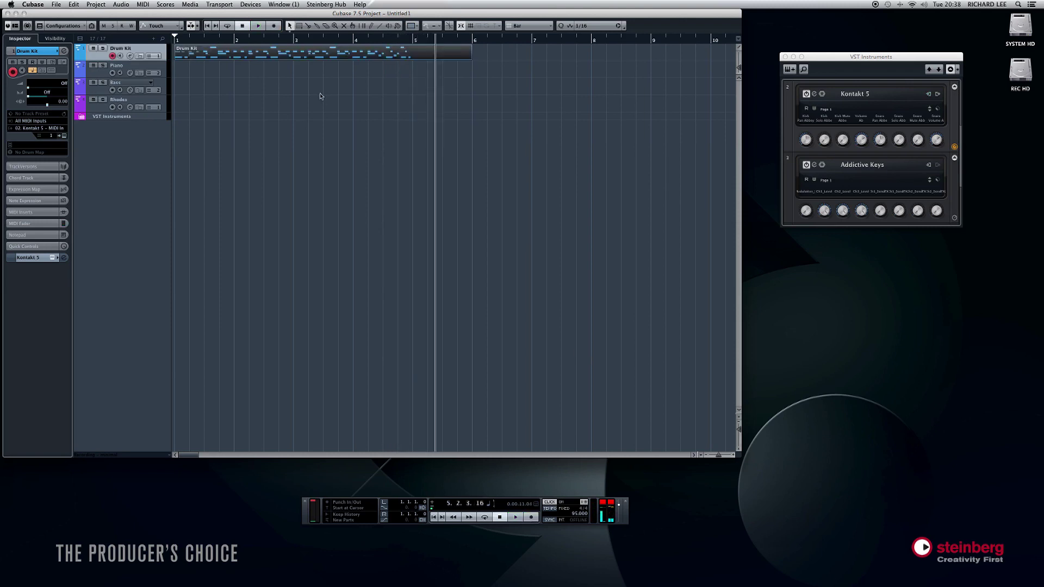
click(580, 27)
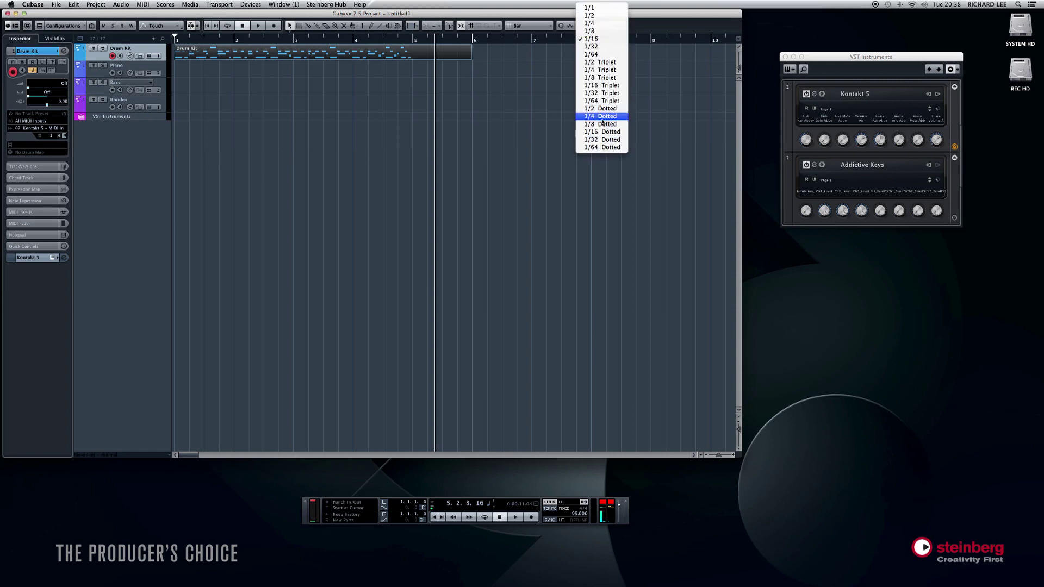
click(587, 39)
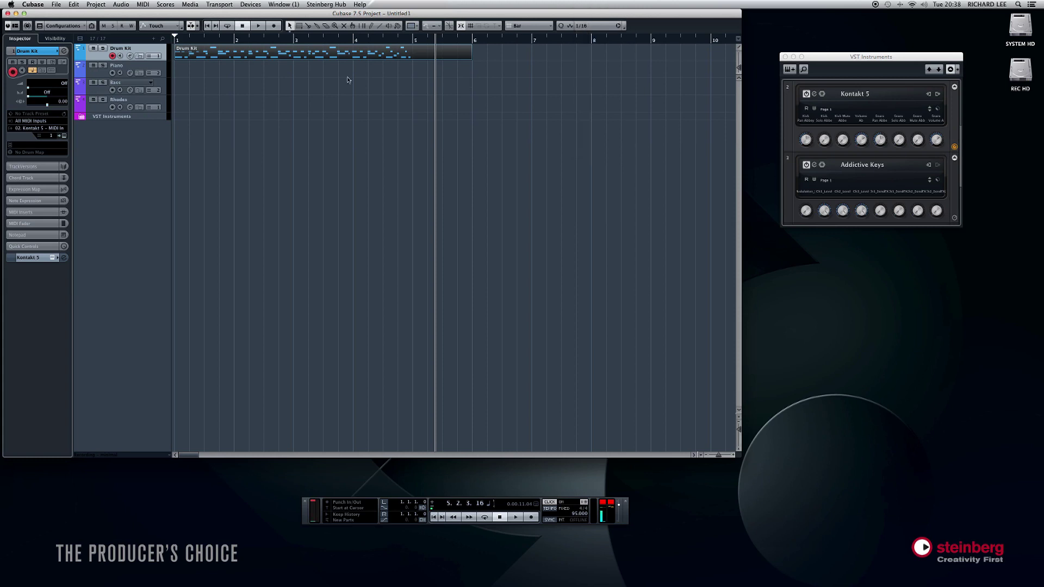
click(319, 56)
shift+click(319, 57)
click(312, 64)
click(207, 27)
key(super+a)
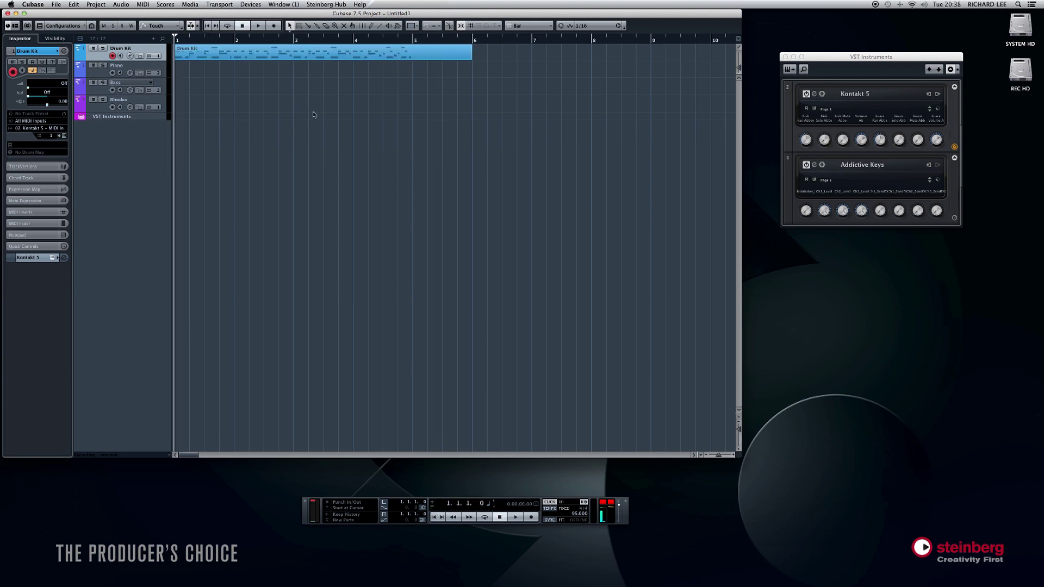
key(space)
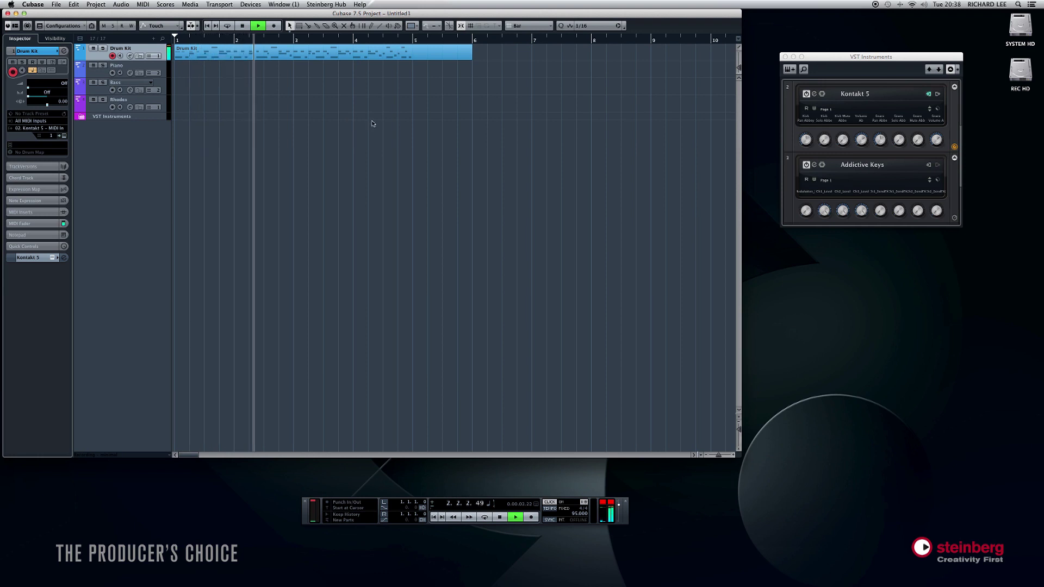
key(space)
- Select the Bass track and set its MIDI channel to 2 in the Inspector
click(96, 75)
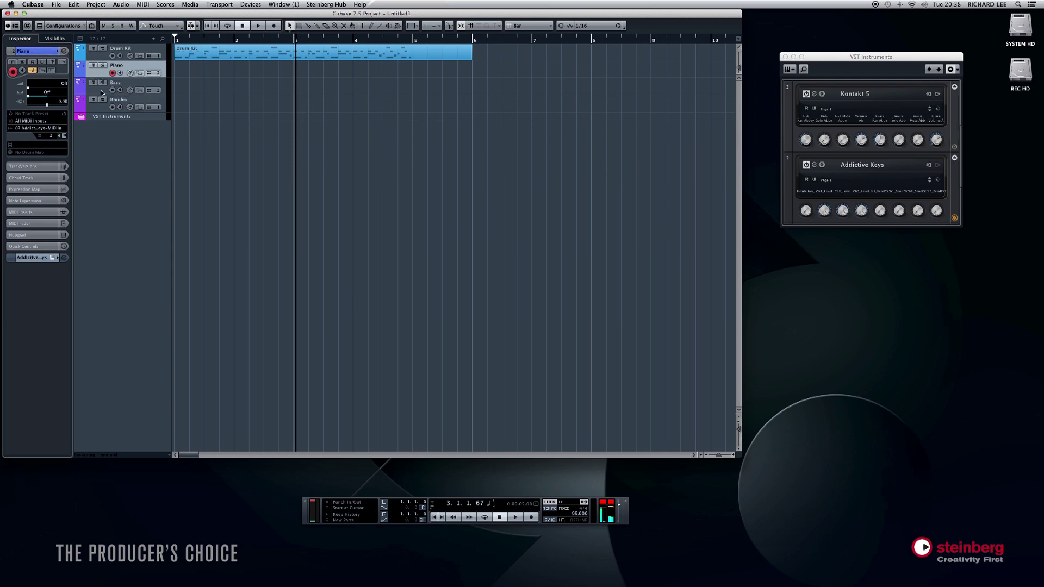
click(103, 92)
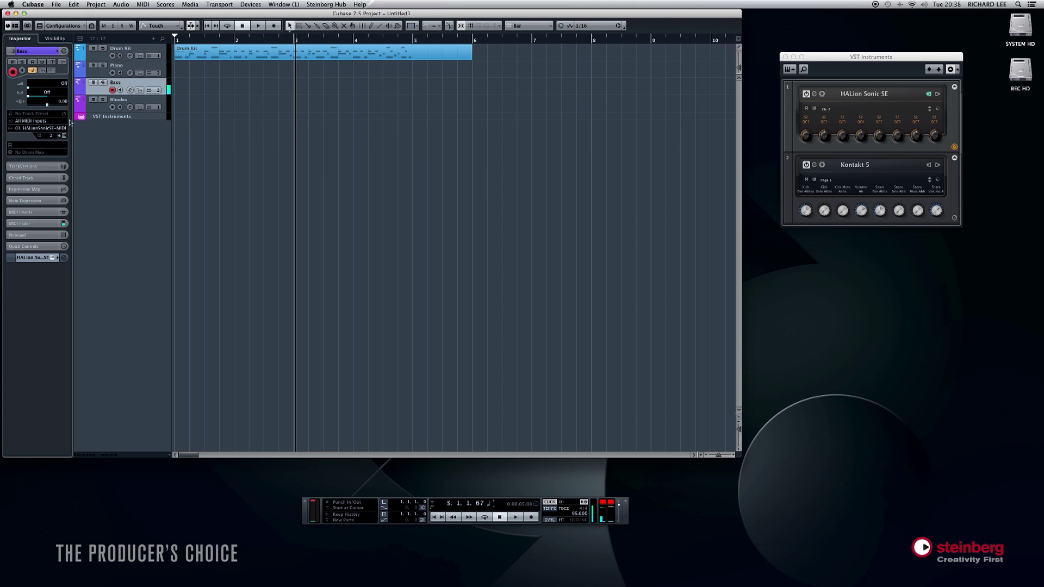
click(50, 135)
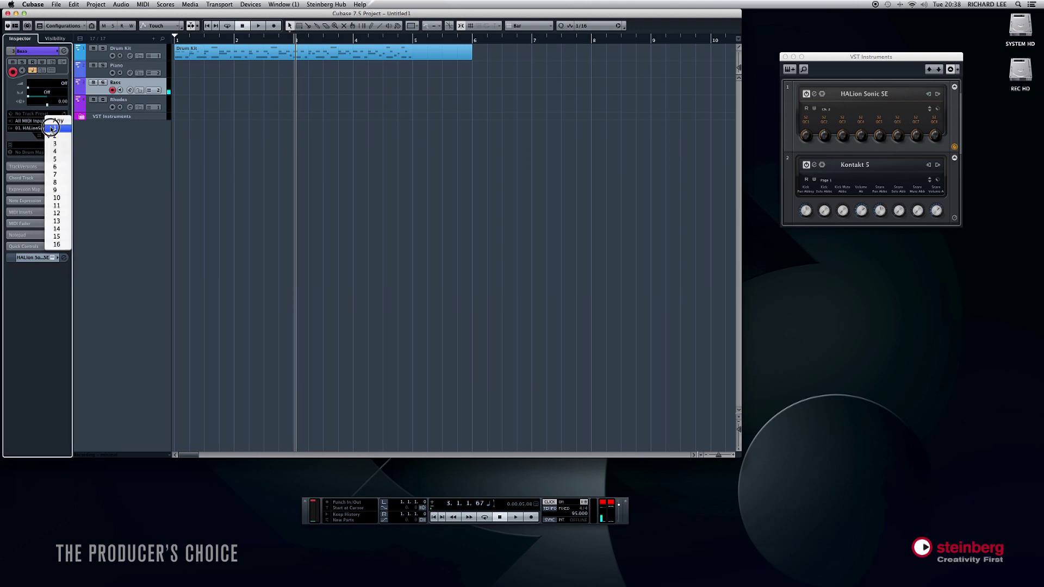
click(51, 140)
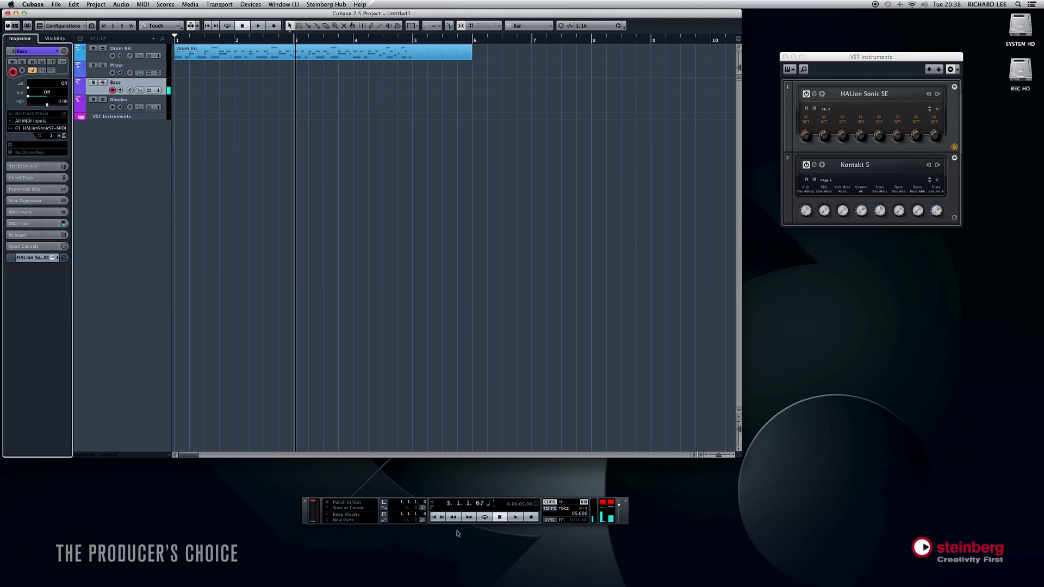
- Record a roughly five-bar Bass part starting at bar 1, then select it
click(433, 517)
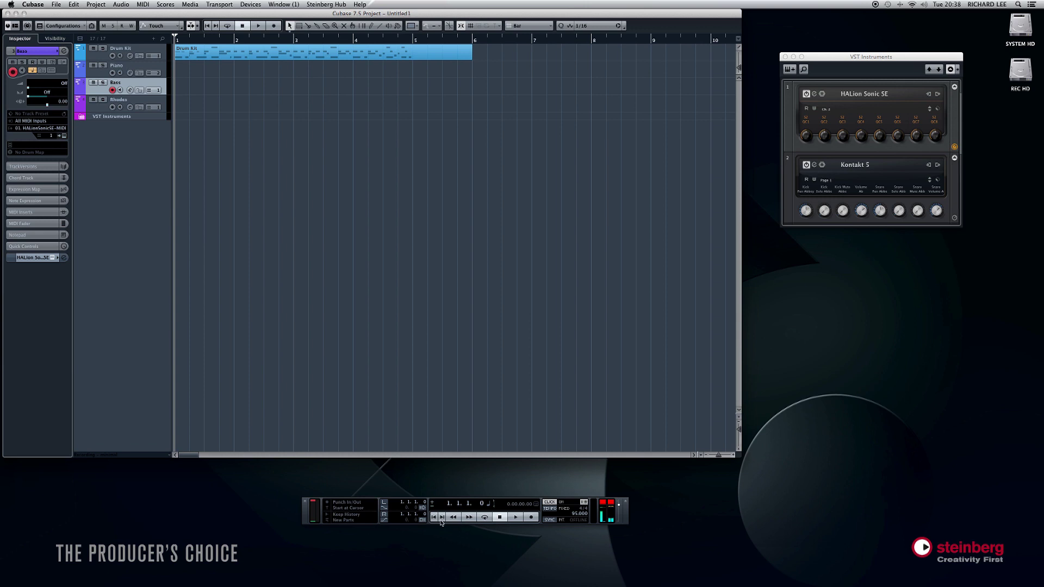
click(532, 518)
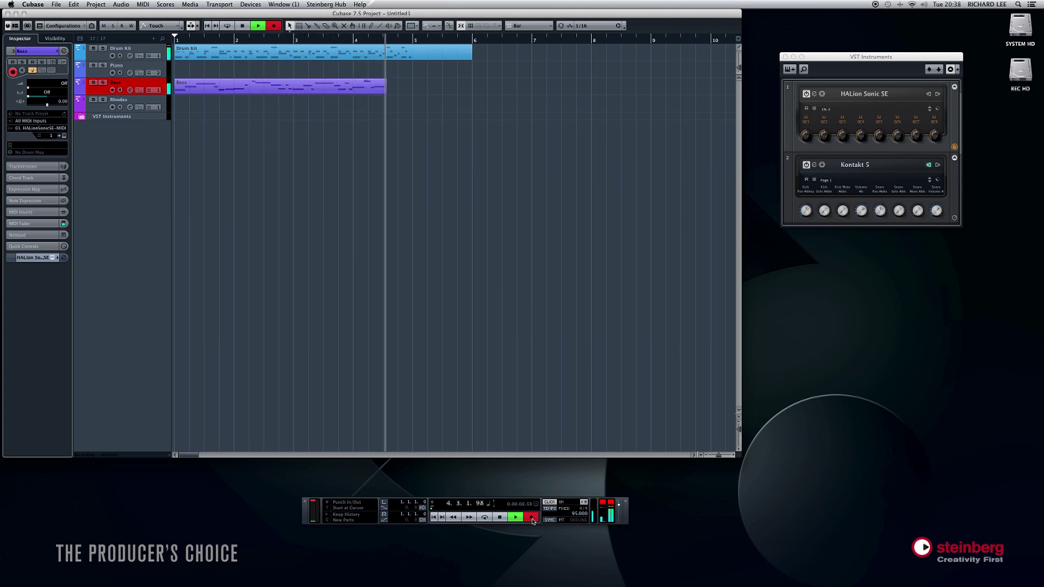
key(space)
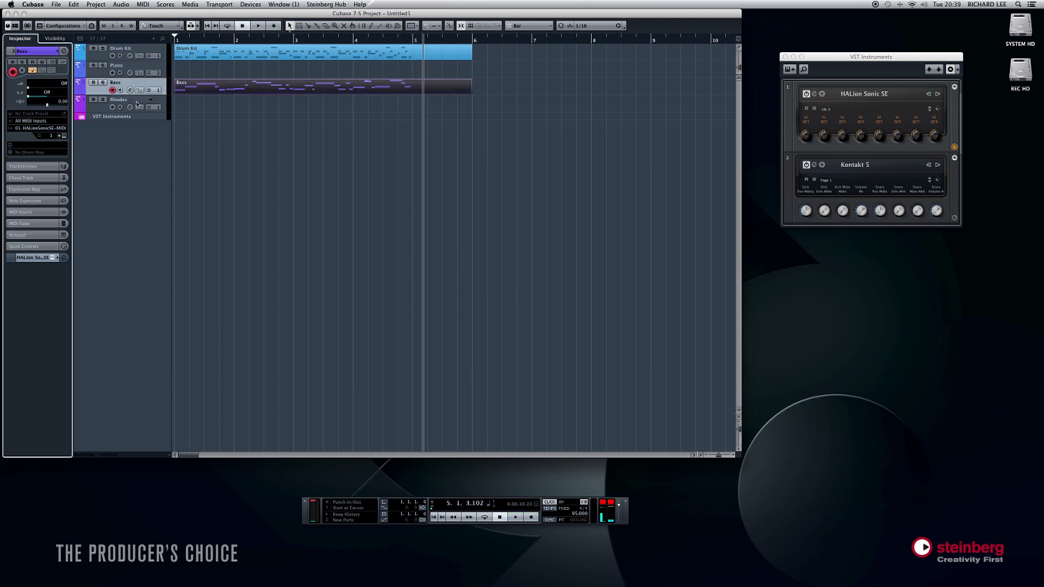
click(216, 89)
- Open the Bass part in the Key Editor, zoomed in, with a larger window and taller velocity lane
click(259, 101)
click(250, 90)
double_click(269, 90)
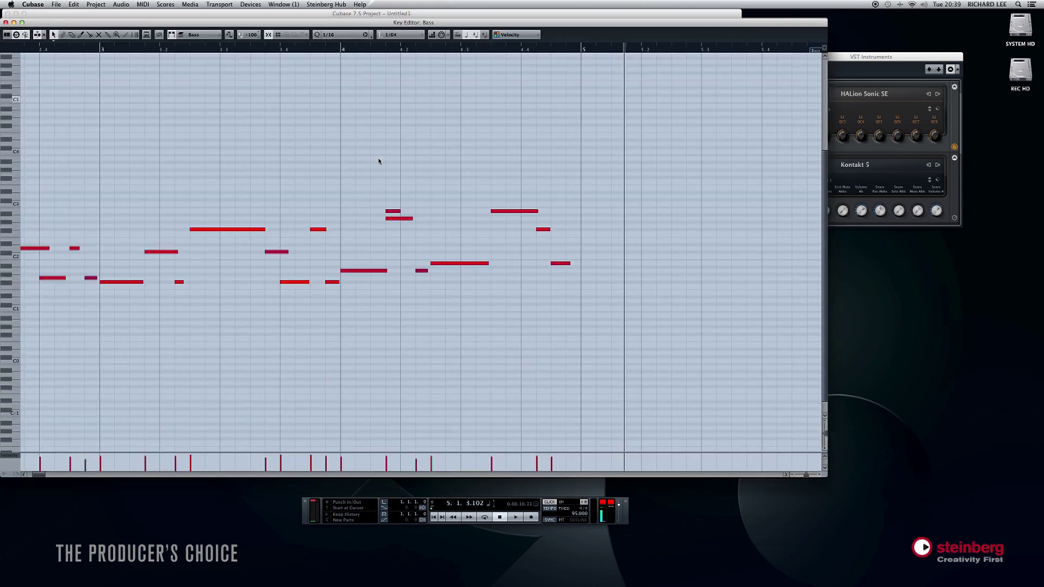
key(h)
key(h)
scroll(387, 162, down, 1)
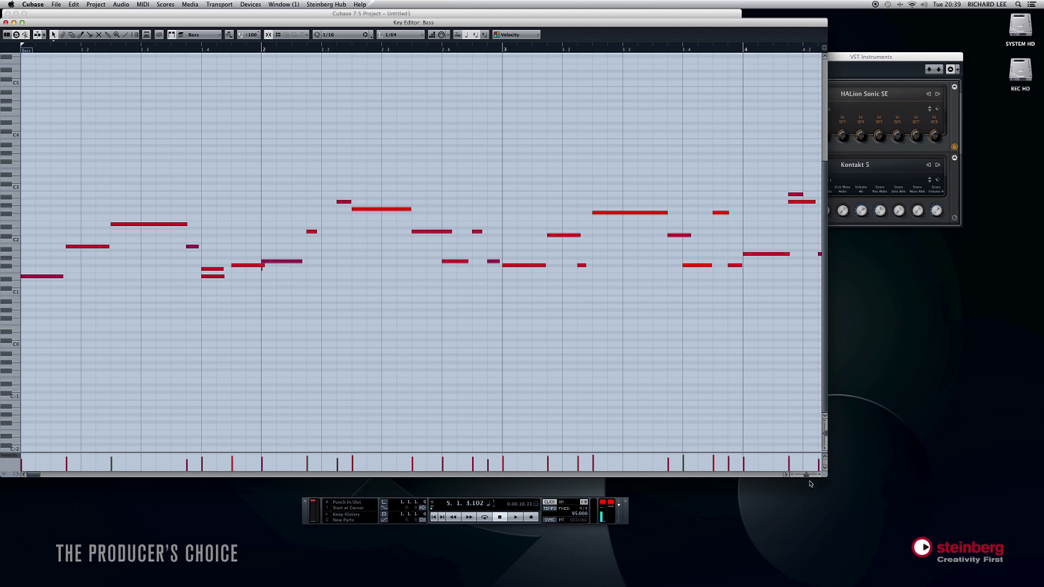
drag(826, 478, 854, 490)
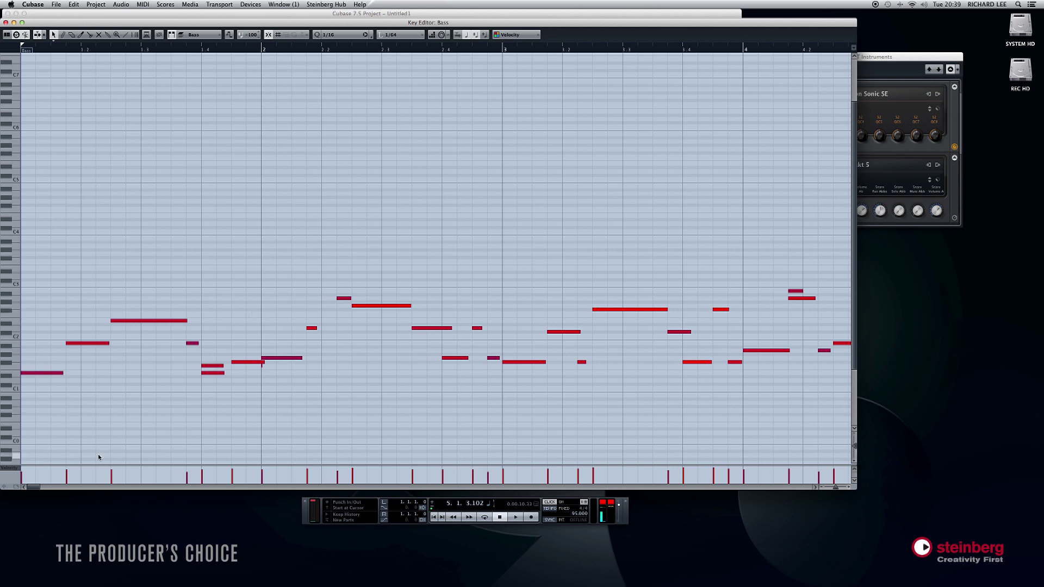
drag(98, 466, 100, 389)
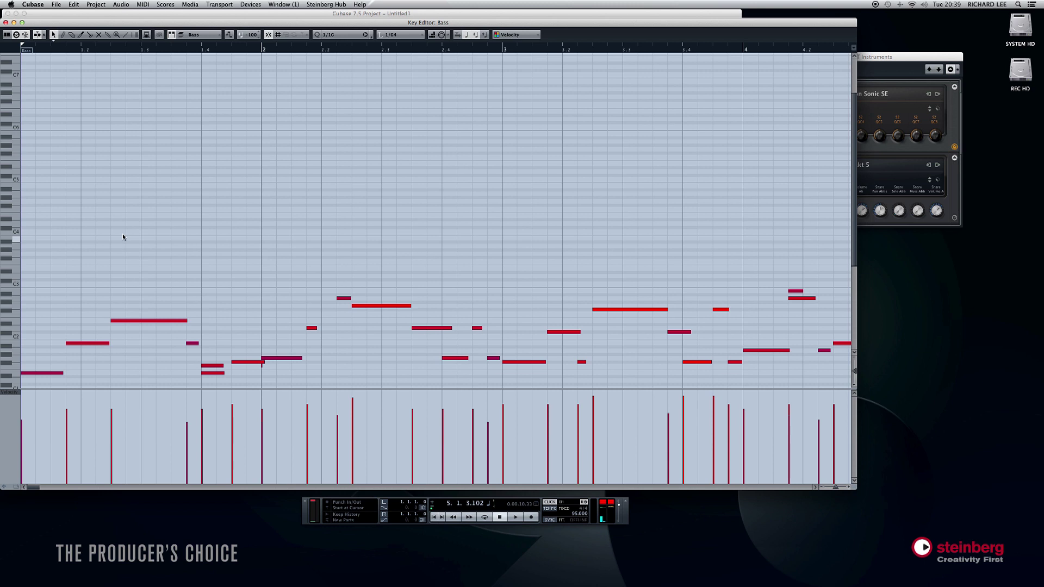
scroll(126, 226, down, 5)
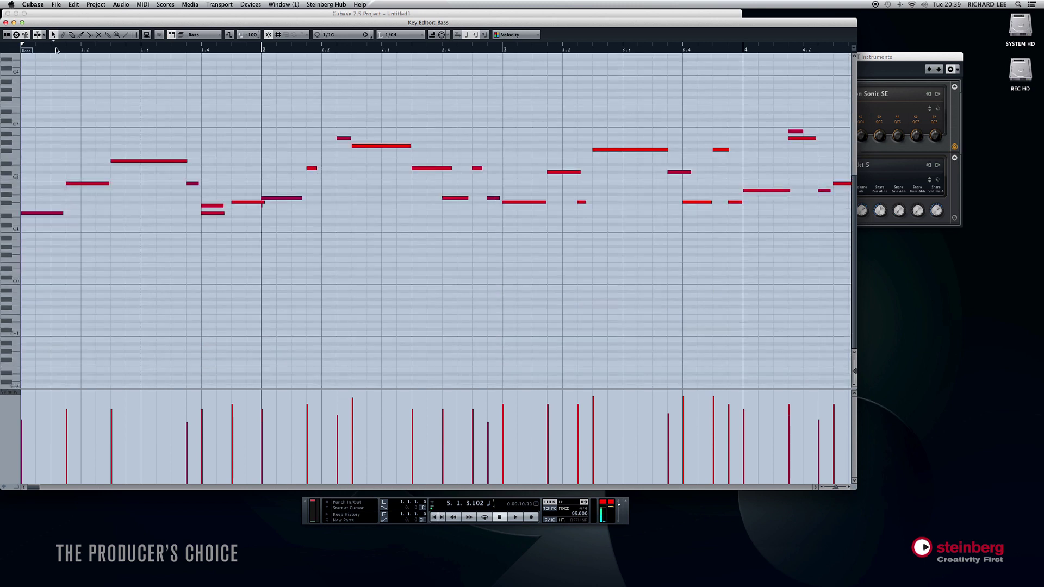
- Play back the bass line from its start and step through the notes in bar 1
click(36, 50)
key(space)
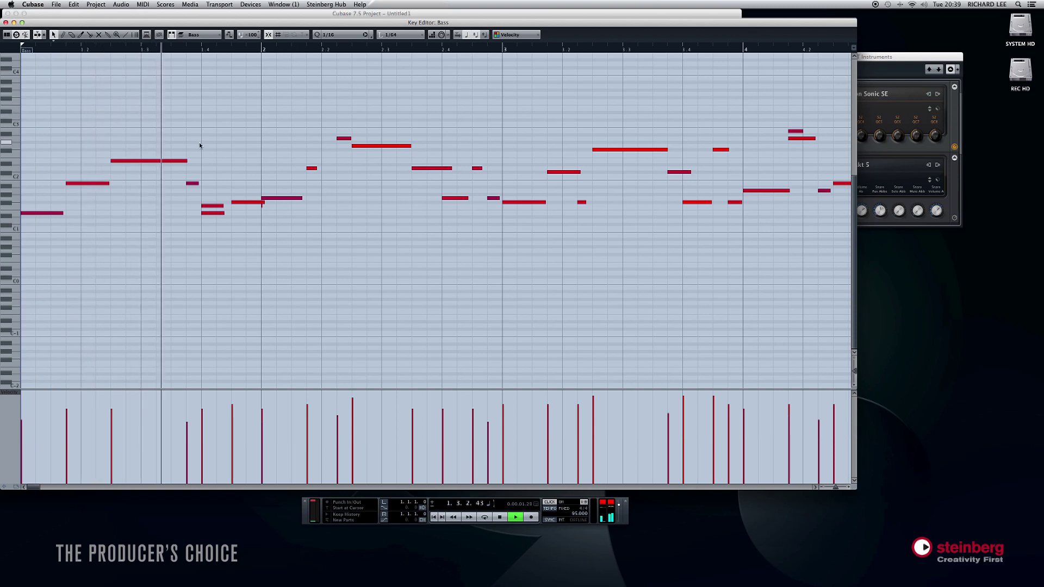
key(space)
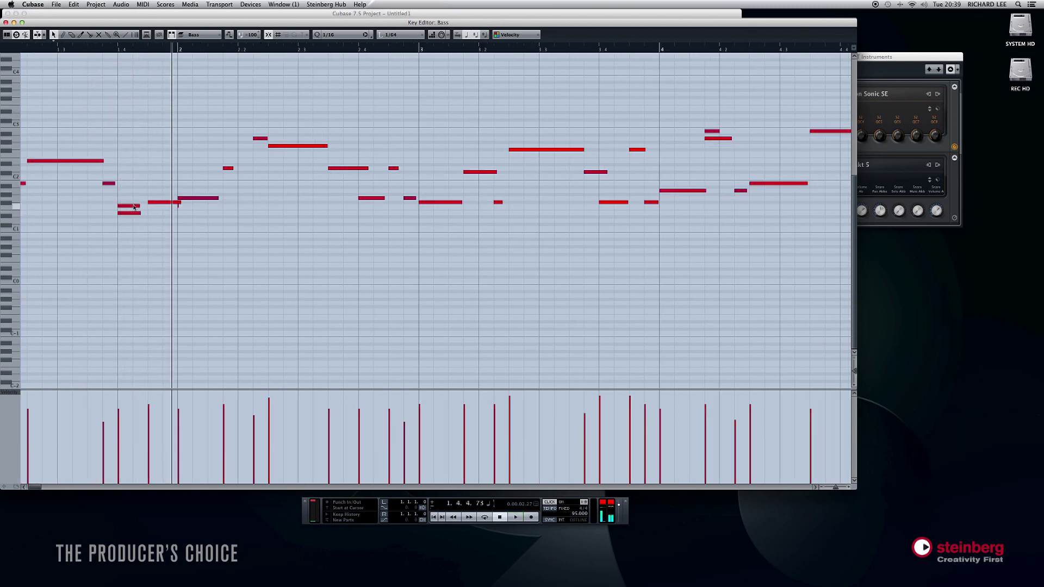
click(134, 207)
mouse_move(134, 207)
mouse_down()
mouse_move(131, 199)
mouse_move(134, 208)
mouse_up()
key(Right)
scroll(182, 205, right, 5)
scroll(137, 207, left, 6)
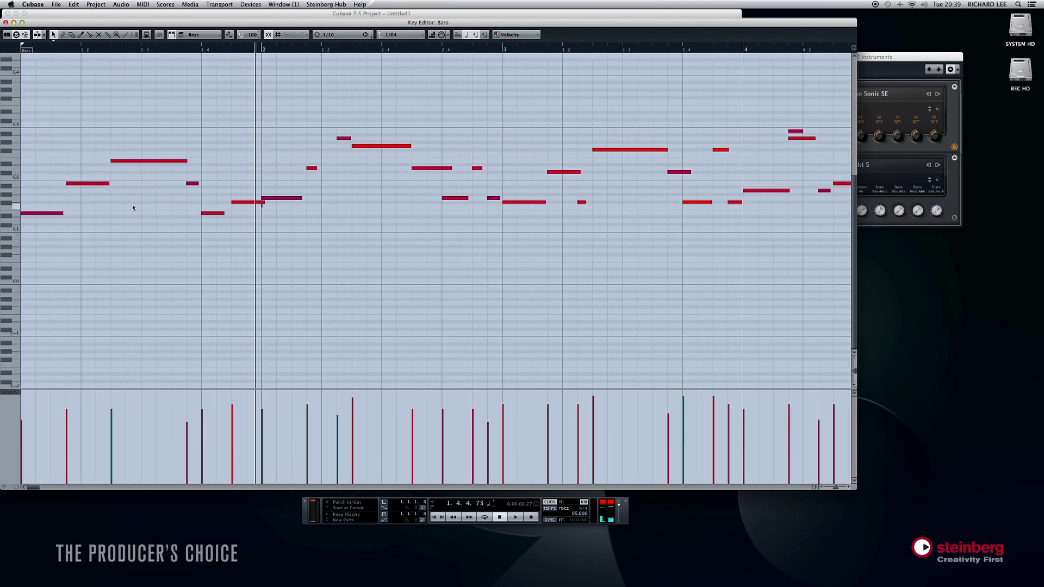
key(Right)
scroll(187, 217, right, 12)
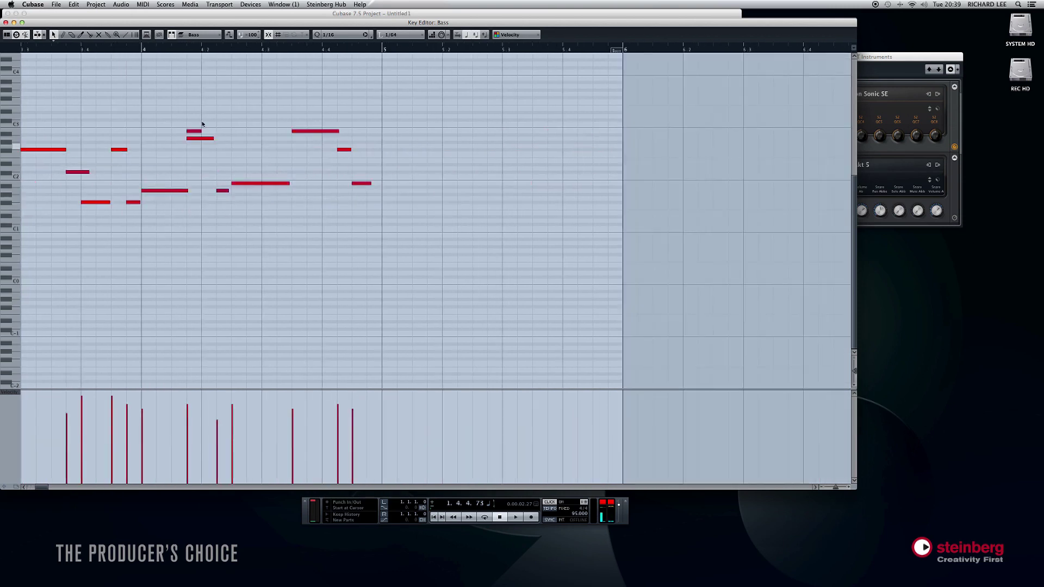
- Play from just before bar 4 and select the stray short bass note
click(109, 49)
key(space)
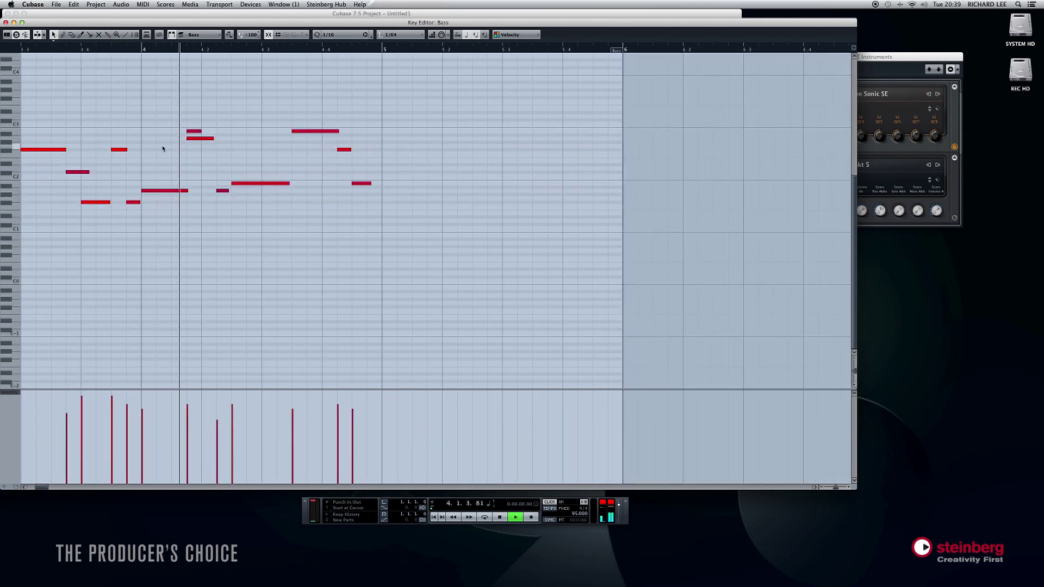
key(space)
click(193, 131)
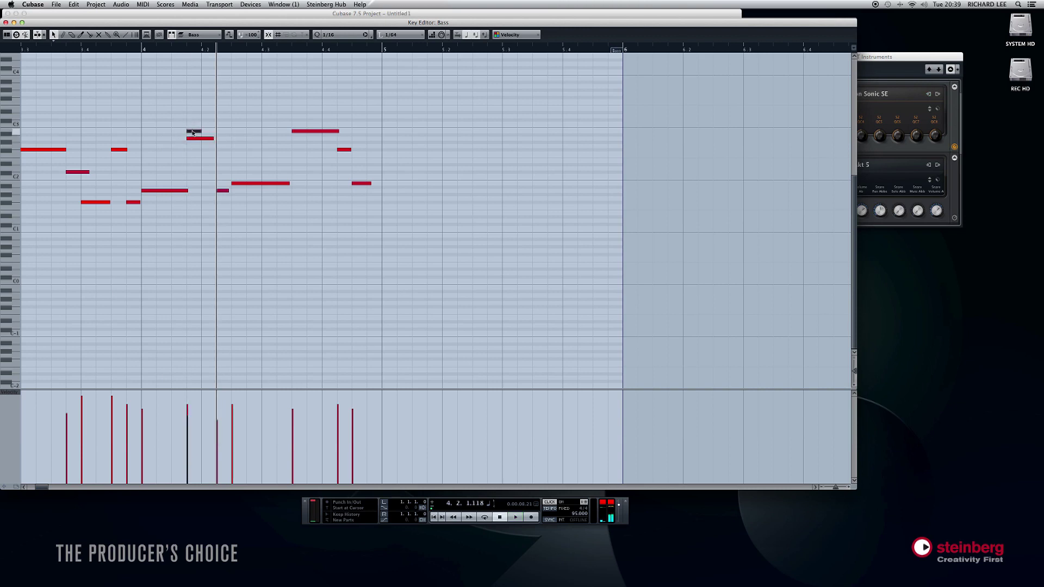
- Delete the stray short bass note and keep the Snap Type set to Grid
key(Delete)
mouse_move(289, 183)
mouse_down()
mouse_move(333, 183)
mouse_move(291, 184)
mouse_up()
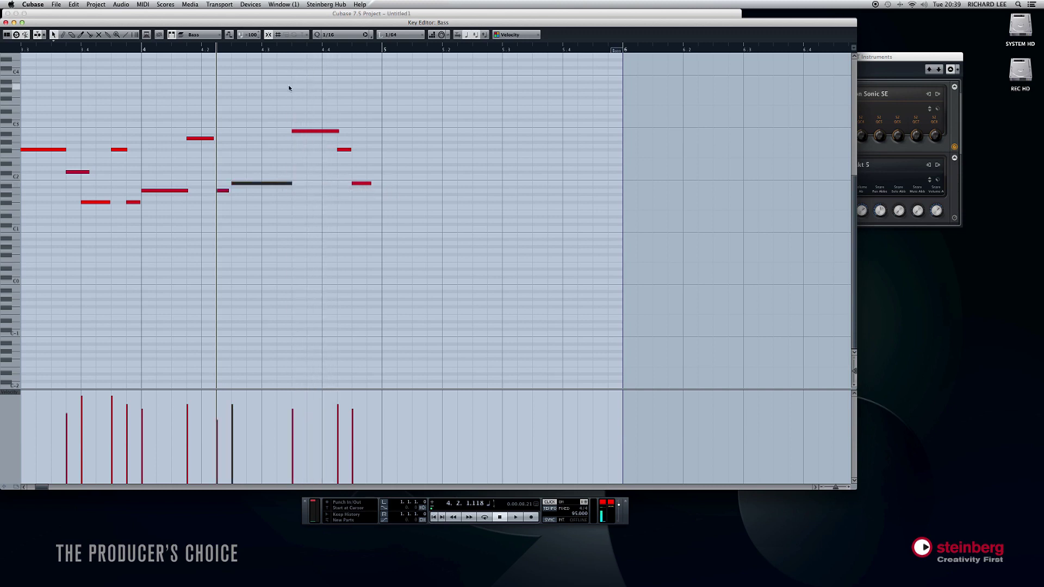
click(267, 34)
click(279, 34)
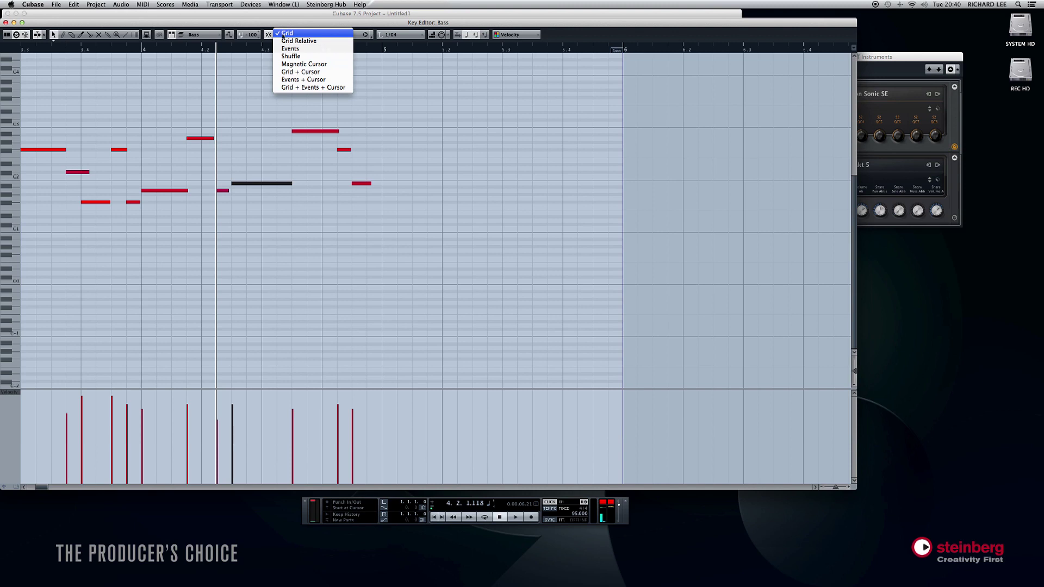
click(287, 33)
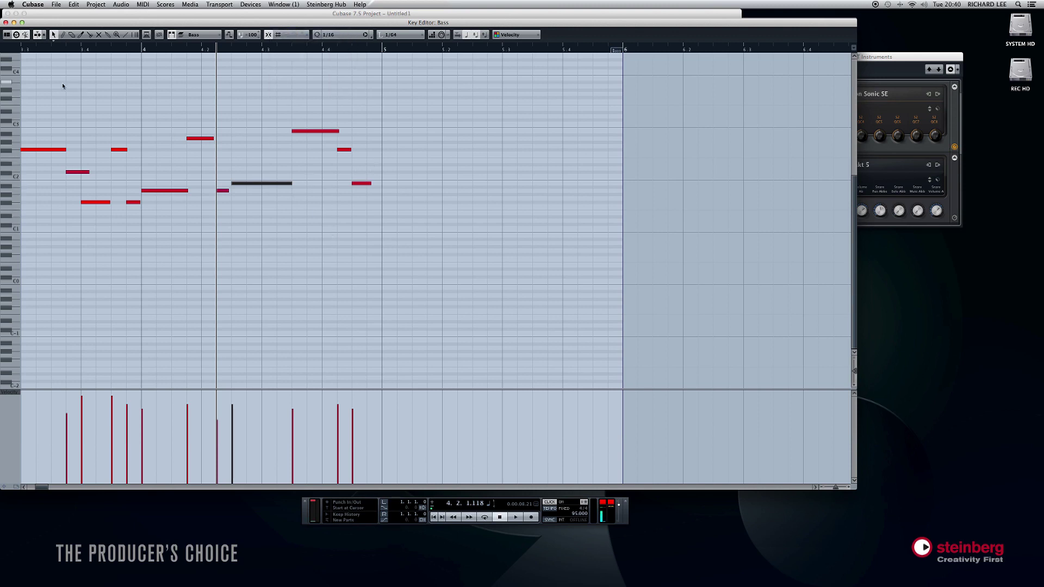
- Close the Bass editor and record a roughly five-bar Rhodes part from bar 1
click(5, 22)
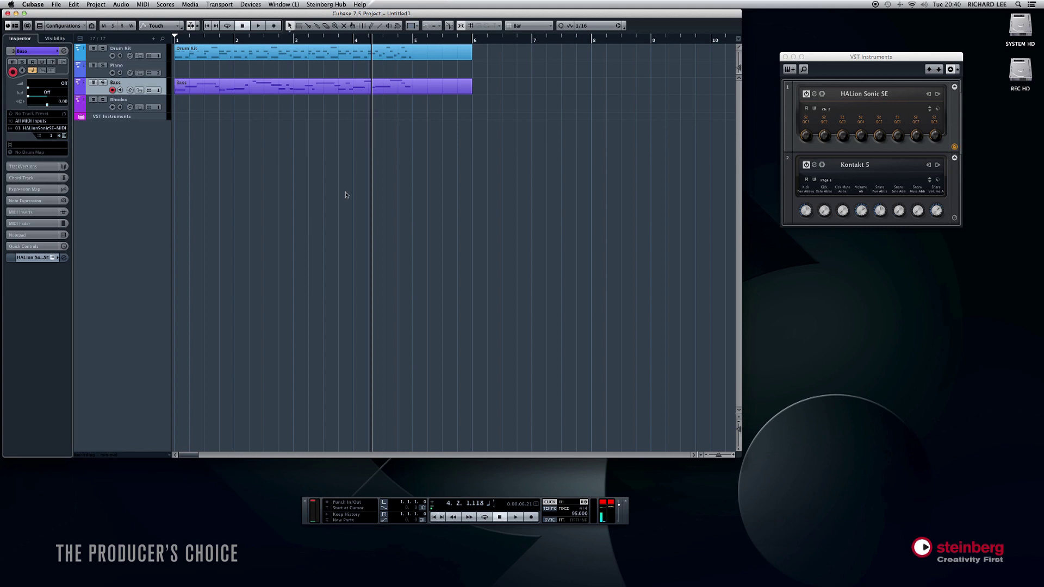
click(207, 26)
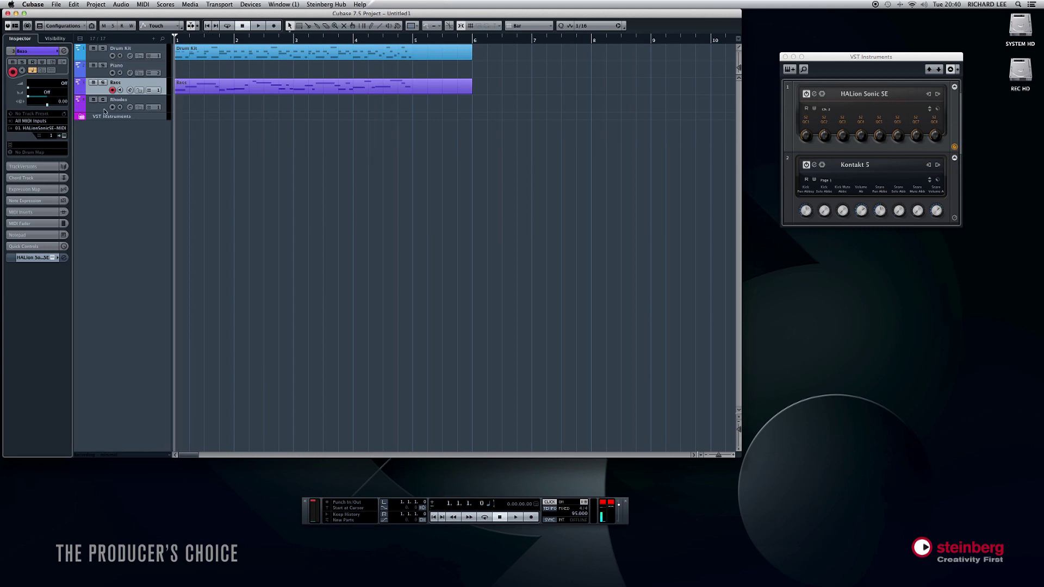
click(102, 109)
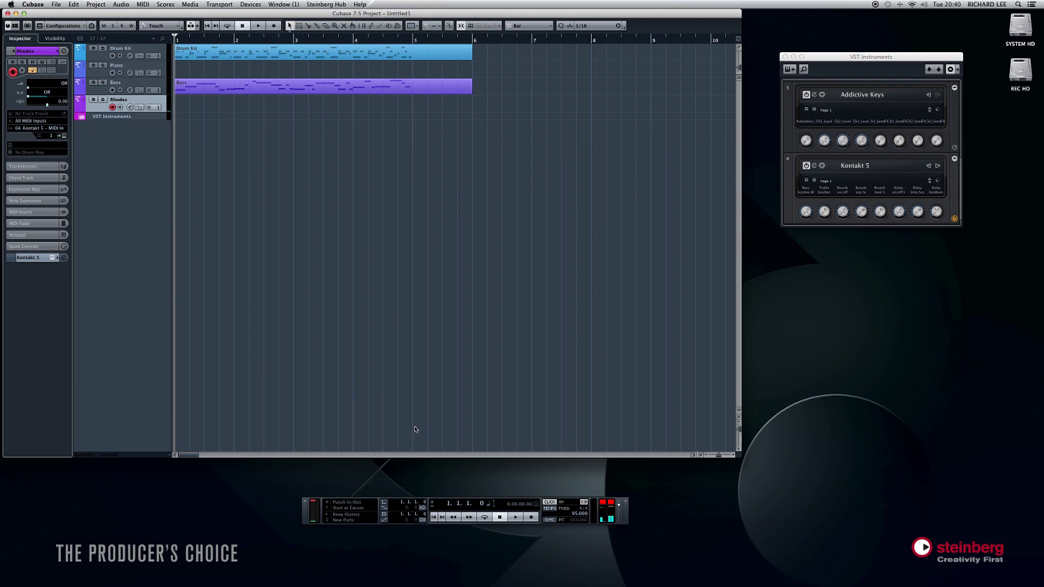
click(530, 517)
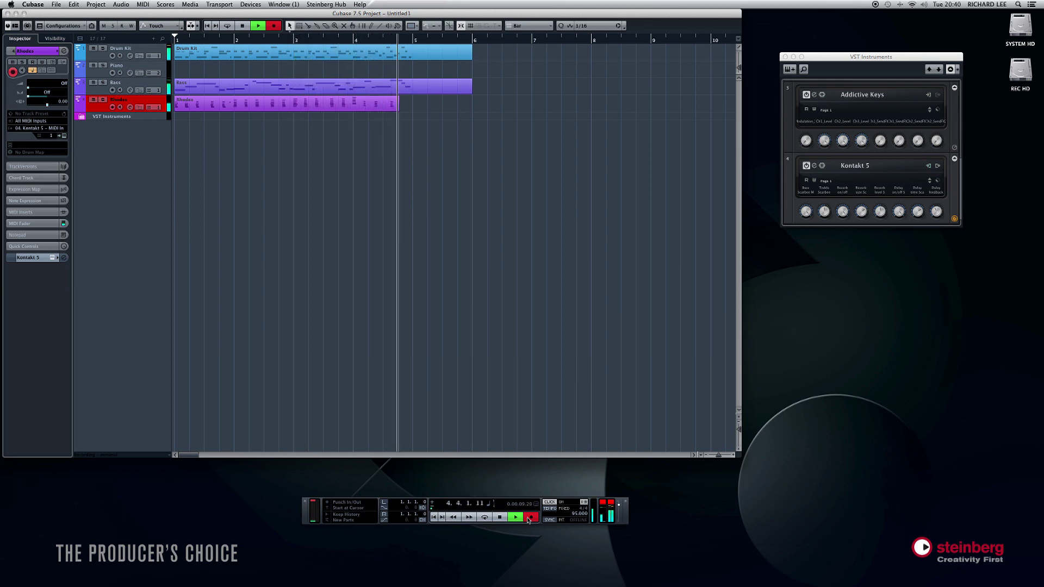
key(space)
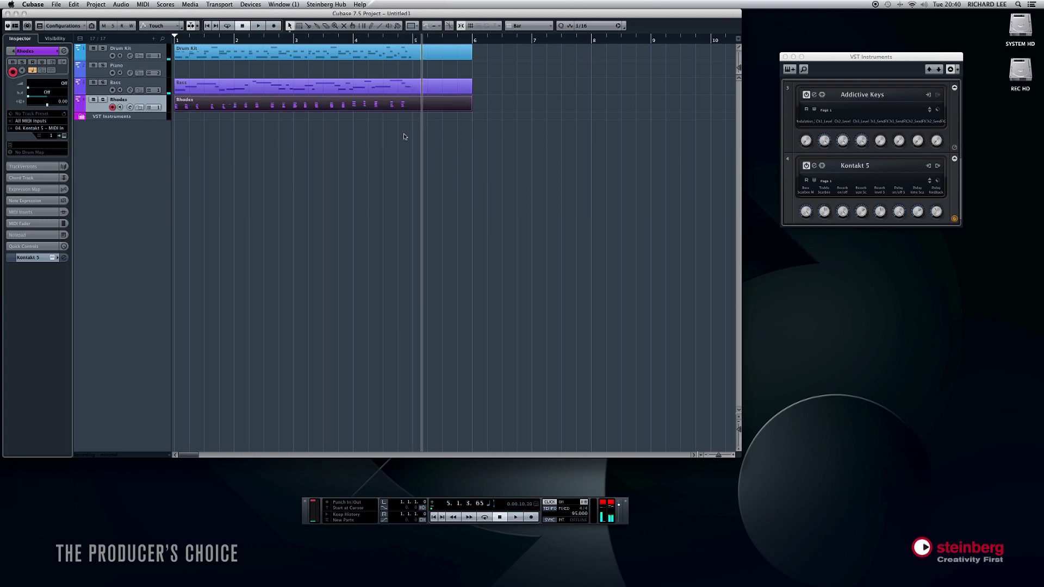
- Play the Rhodes notes from bar 3.3, inspect the note at beat 4.2, then close the editor
double_click(385, 107)
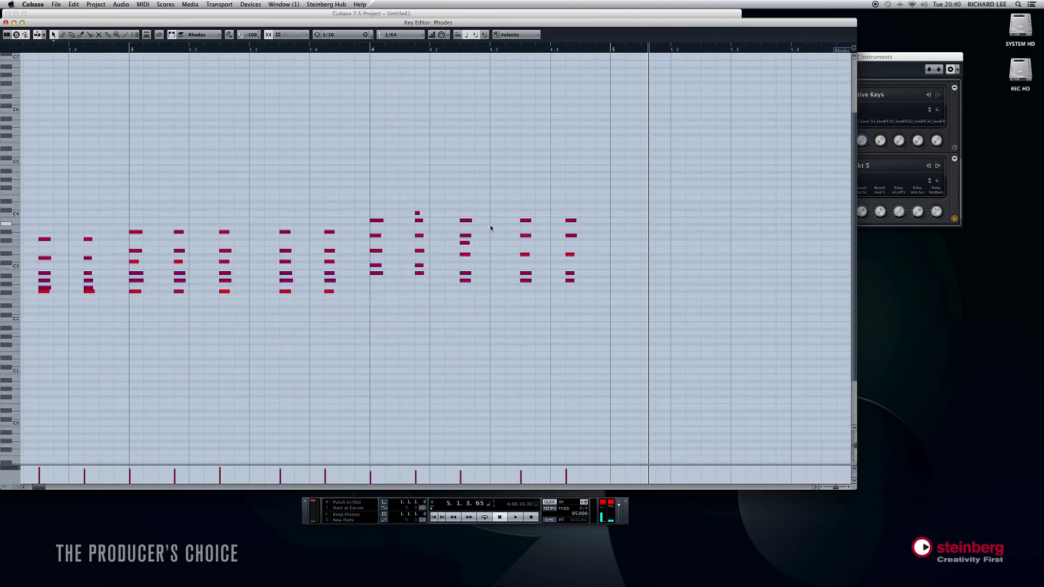
click(266, 48)
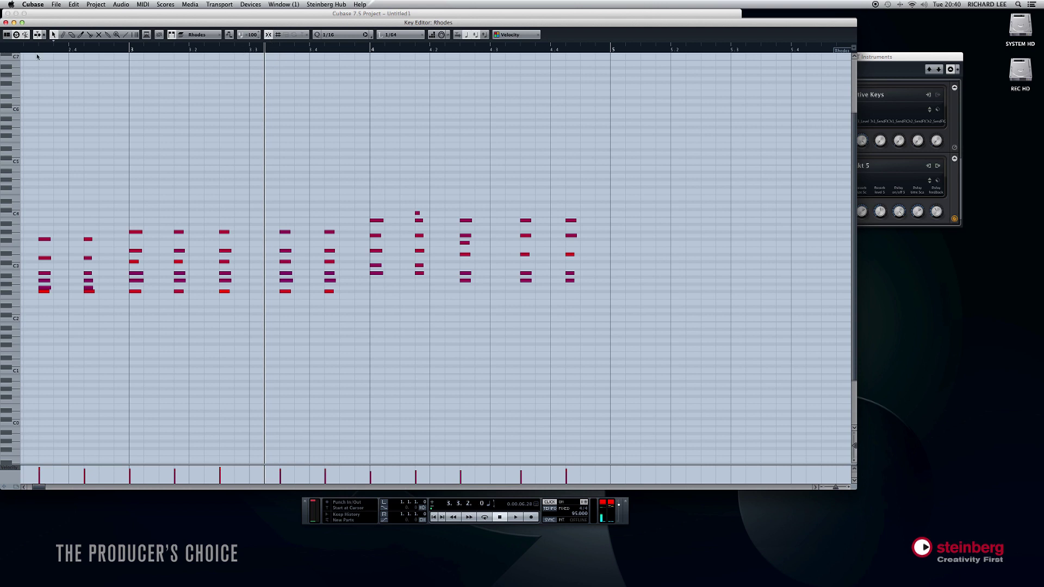
key(space)
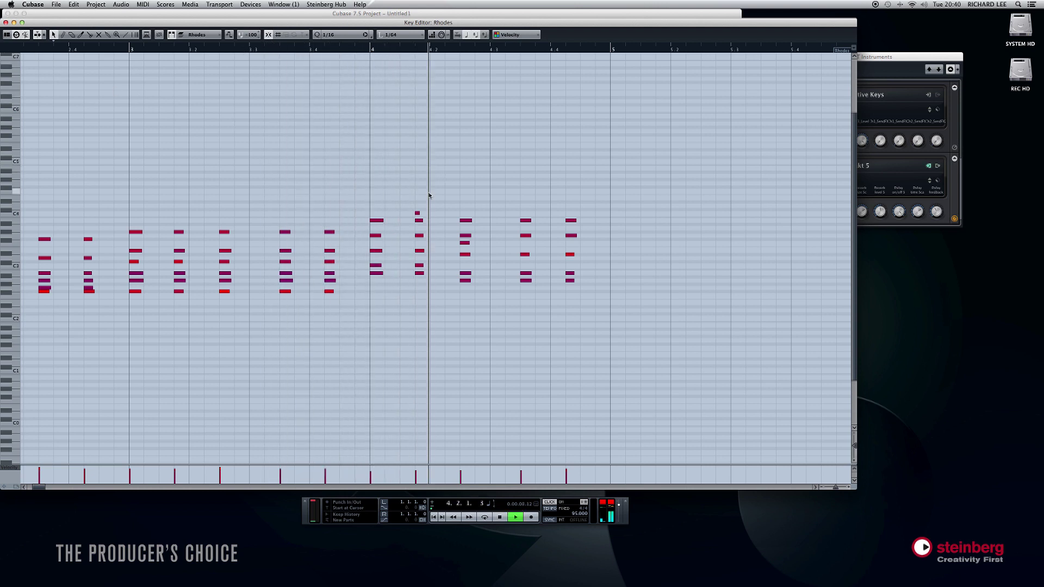
key(space)
click(466, 243)
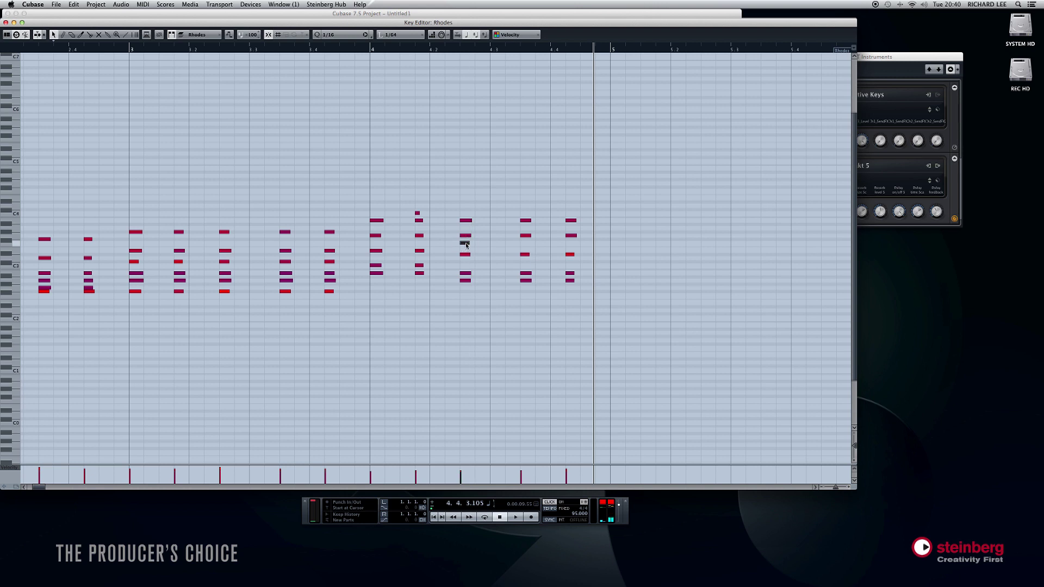
scroll(467, 243, down, 4)
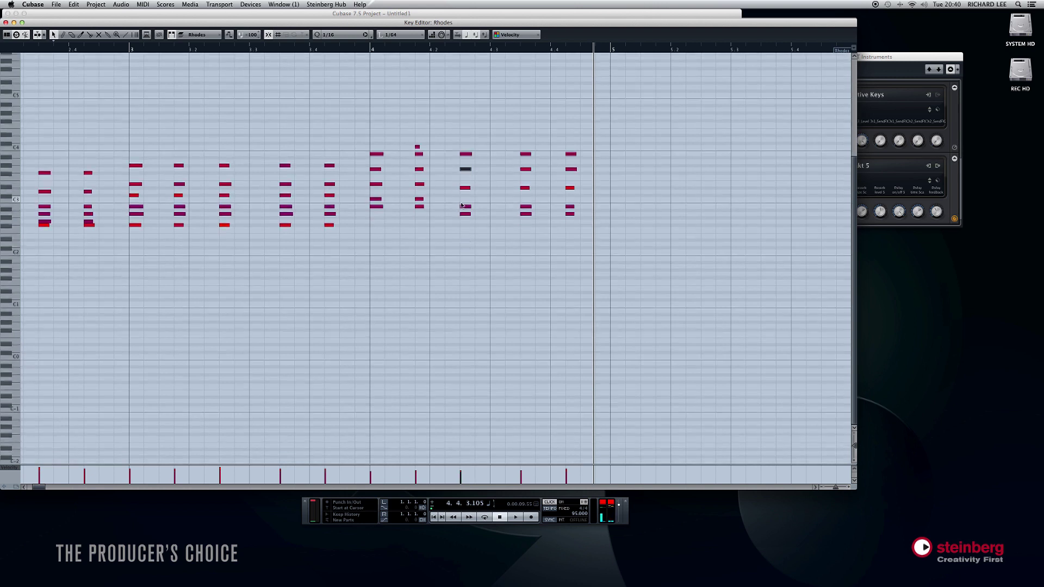
click(6, 22)
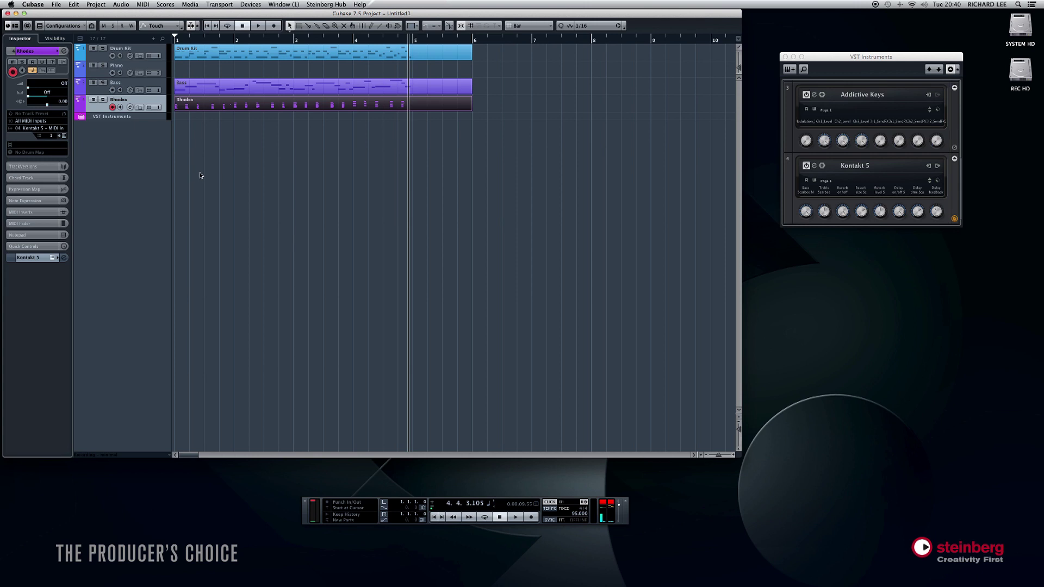
- Record about four bars of piano into a new Piano part from bar 1
click(434, 517)
click(531, 517)
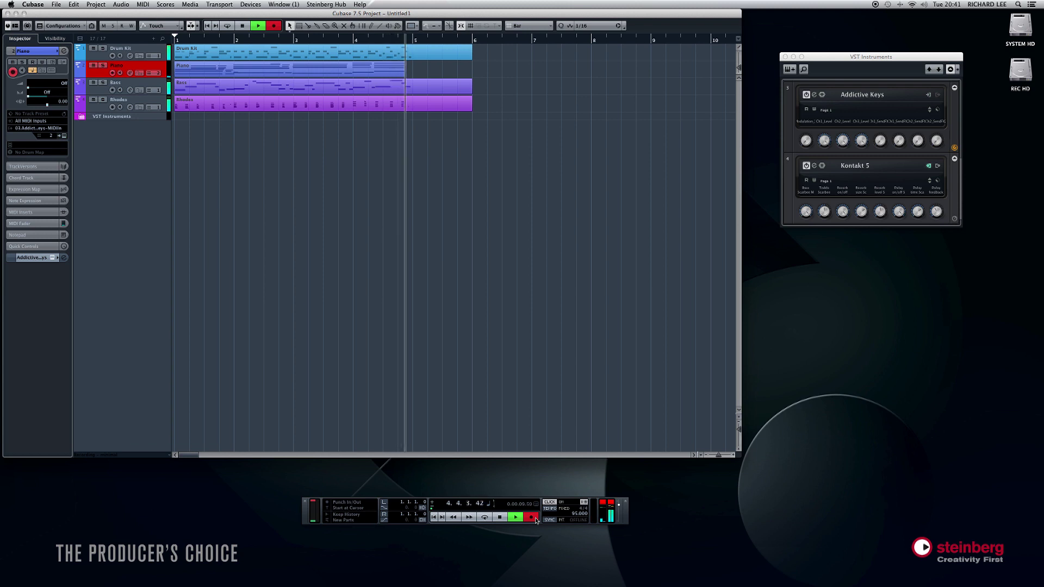
key(space)
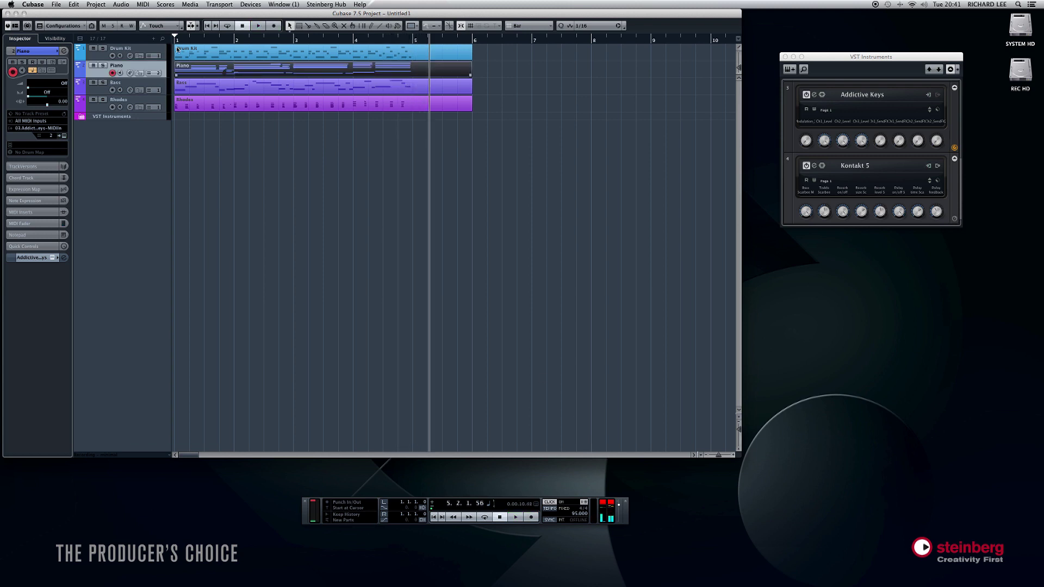
- Delete the short stray note near bar 2 in the Piano part's Key Editor
double_click(206, 63)
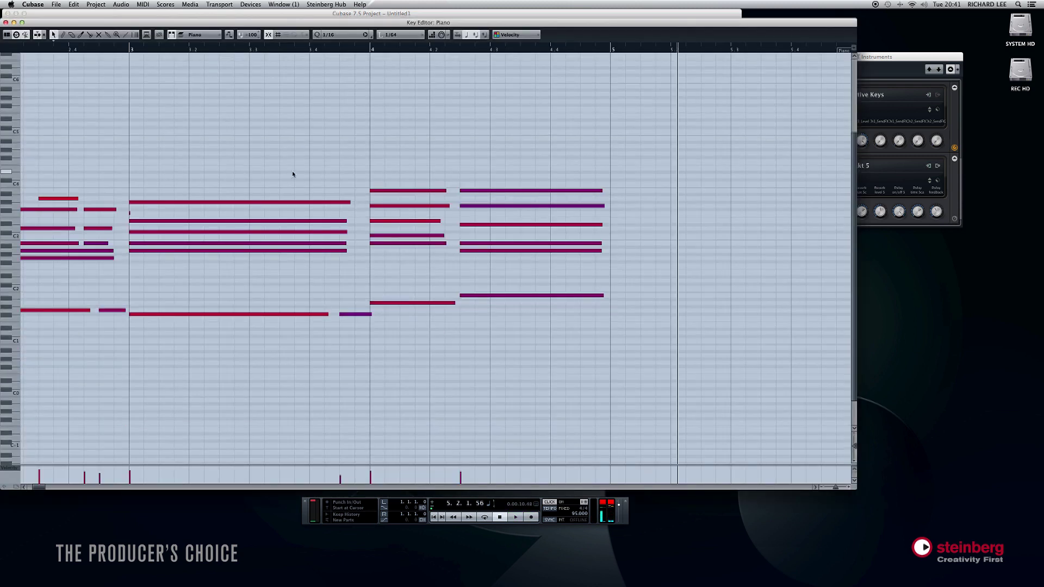
drag(523, 211, 496, 214)
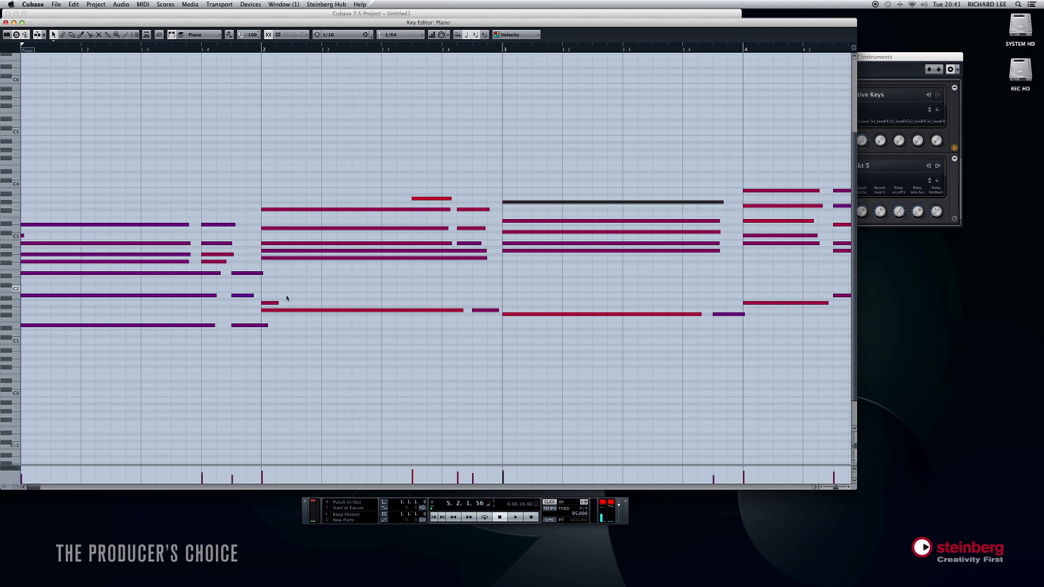
click(274, 303)
key(BackSpace)
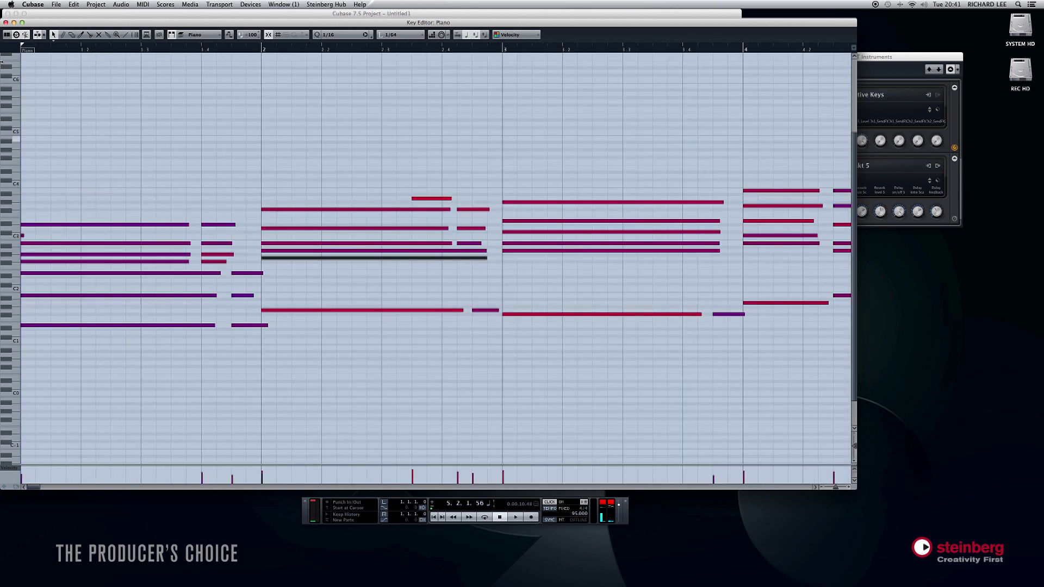
click(6, 23)
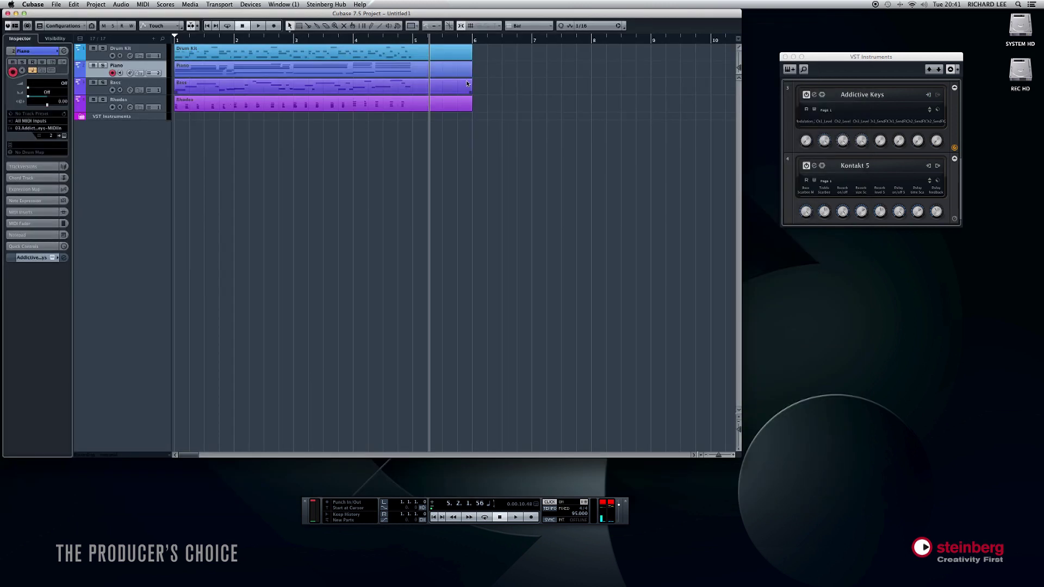
- Trim the Drum Kit and Piano parts so both end at bar 5
click(481, 55)
click(517, 113)
click(491, 51)
drag(491, 52, 456, 80)
click(500, 65)
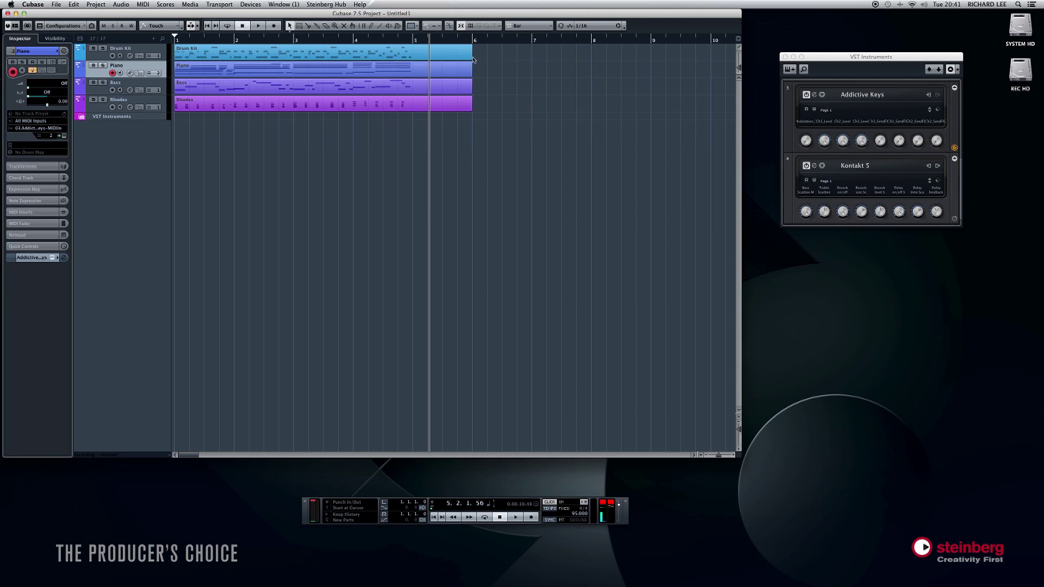
drag(470, 59, 412, 56)
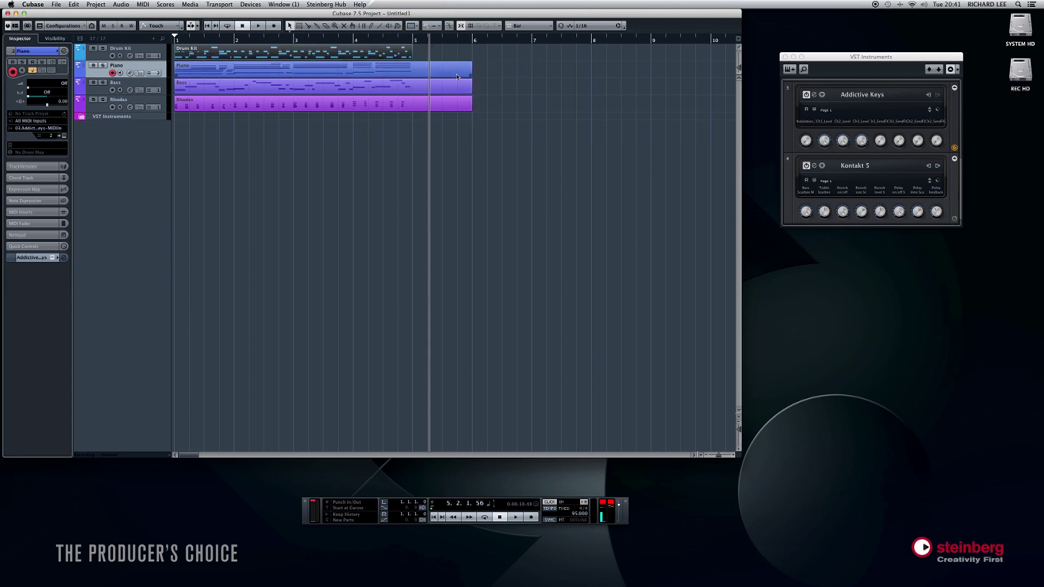
drag(469, 74, 408, 68)
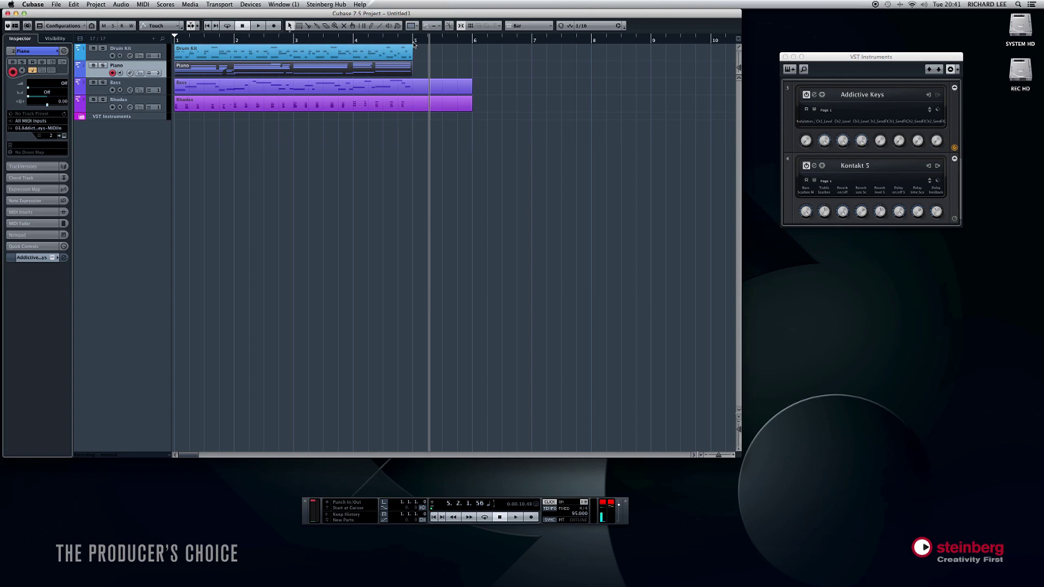
- Split the Bass and Rhodes parts at bar 5 and delete the pieces after it
right_click(464, 155)
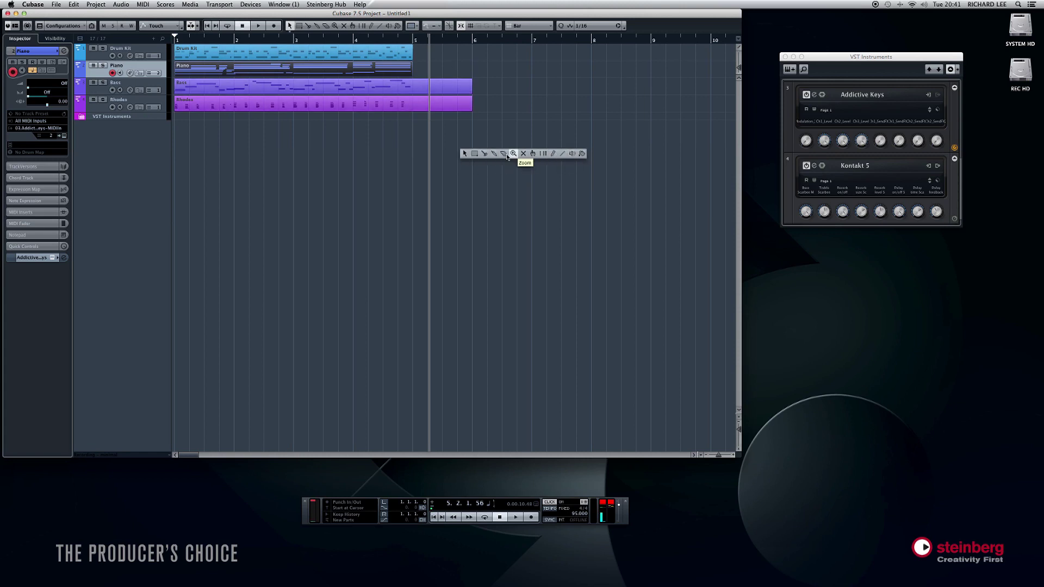
click(484, 154)
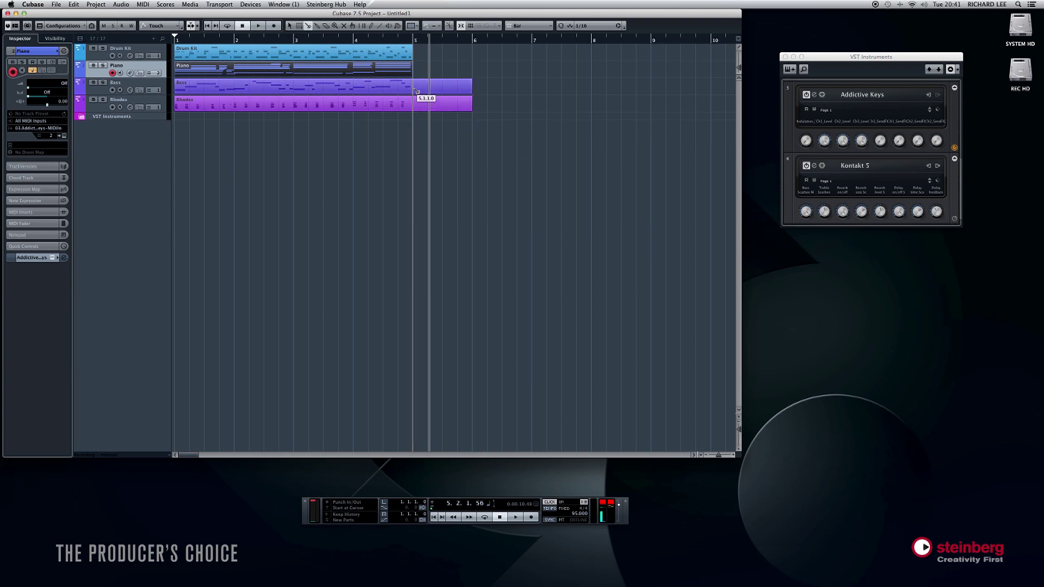
click(414, 90)
click(415, 107)
key(1)
click(445, 130)
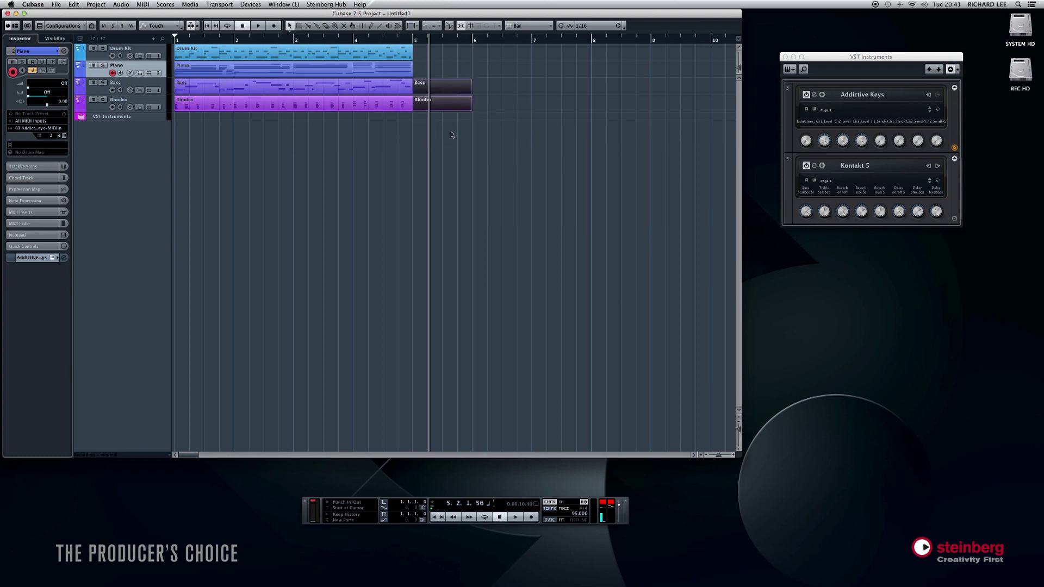
key(Delete)
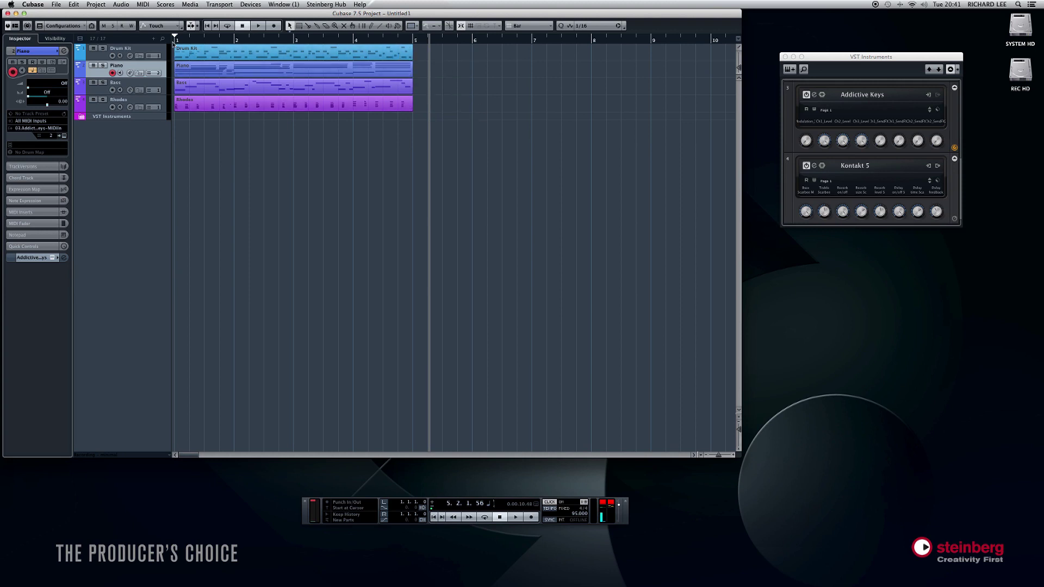
- Set the loop locators to bars 1–5, enable Cycle and return to the loop start
mouse_move(175, 39)
mouse_down()
mouse_move(421, 44)
mouse_move(176, 44)
mouse_up()
drag(175, 39, 413, 40)
click(227, 26)
click(207, 26)
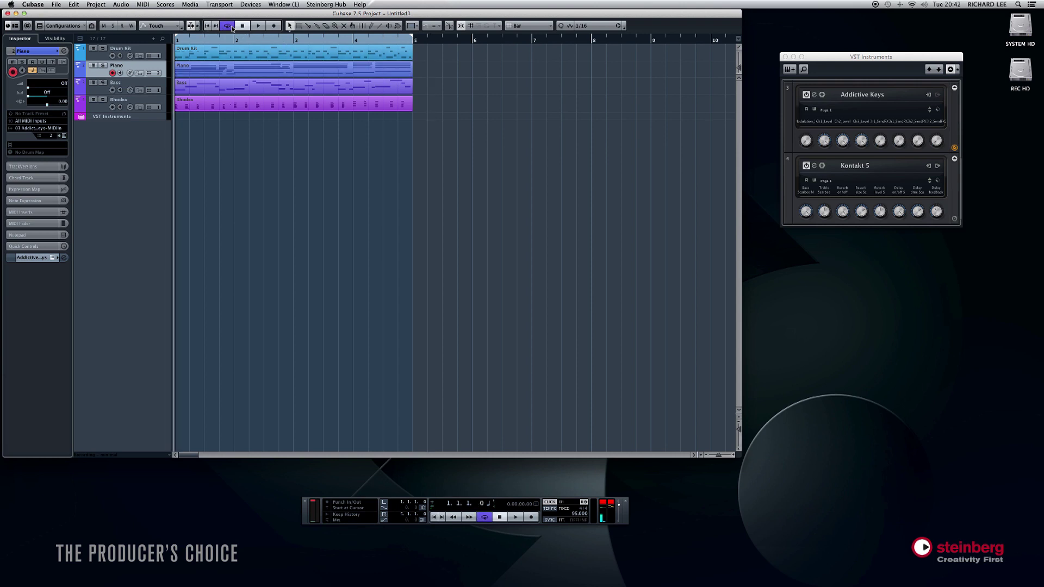
- Play the four-bar loop with all parts deselected, stop, and turn Cycle off
click(243, 91)
click(243, 99)
click(285, 128)
key(space)
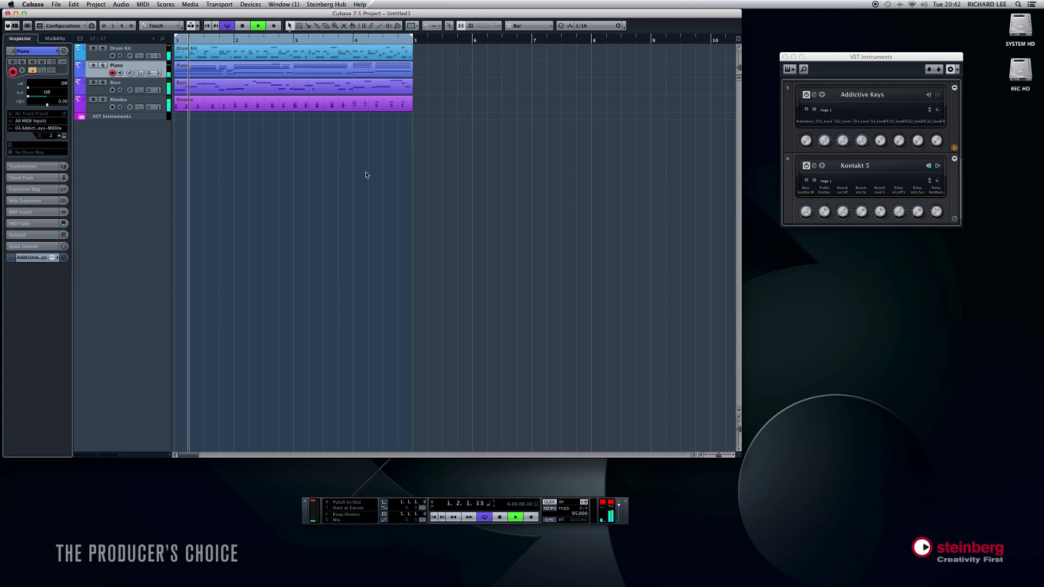
key(space)
click(227, 25)
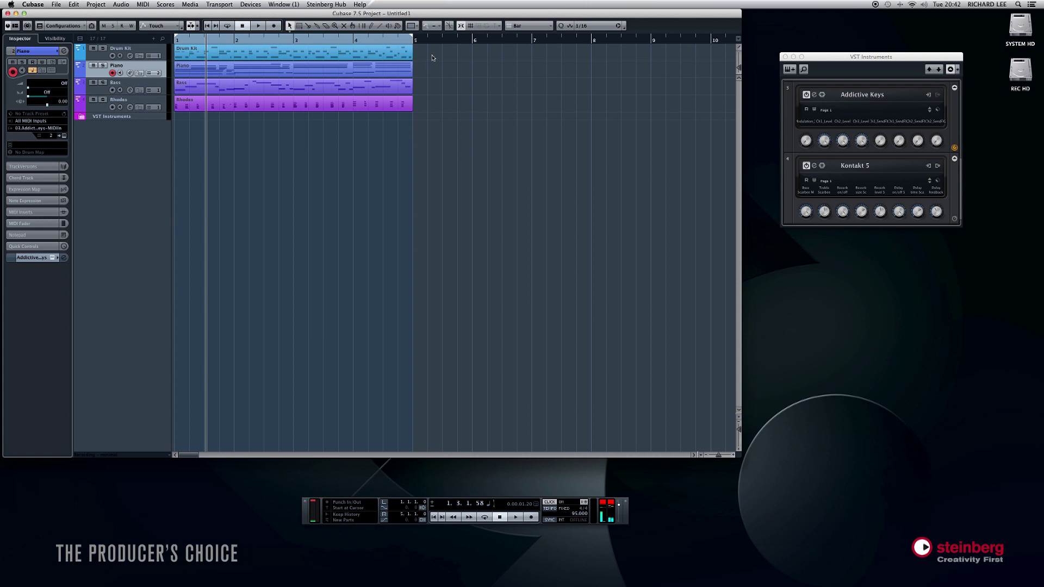
- Rubber-band select the Drum Kit, Piano, Bass and Rhodes parts in bars 1–4
drag(433, 57, 291, 116)
click(454, 116)
drag(442, 58, 321, 125)
click(465, 58)
drag(452, 57, 389, 122)
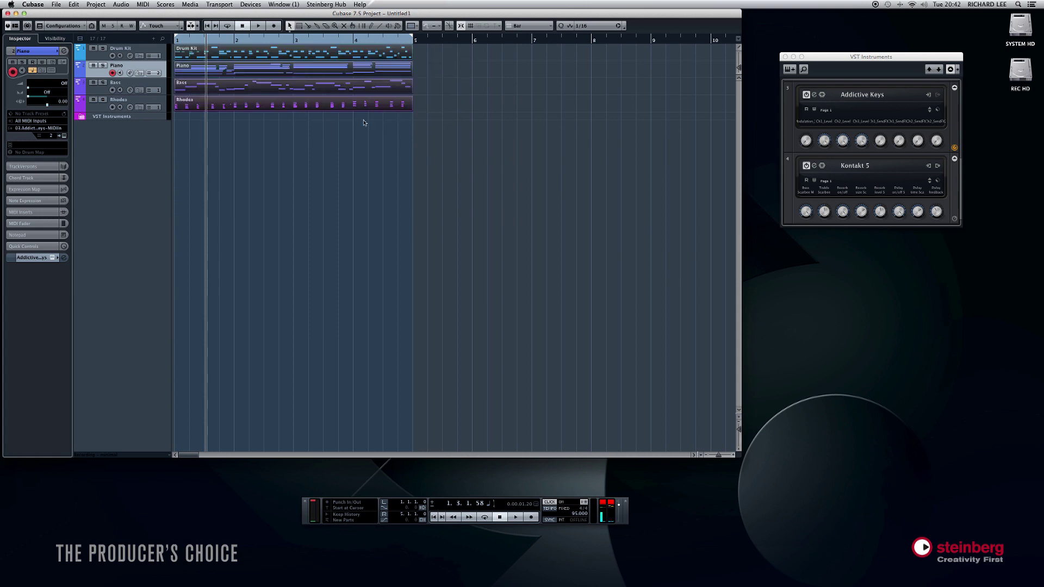
click(457, 110)
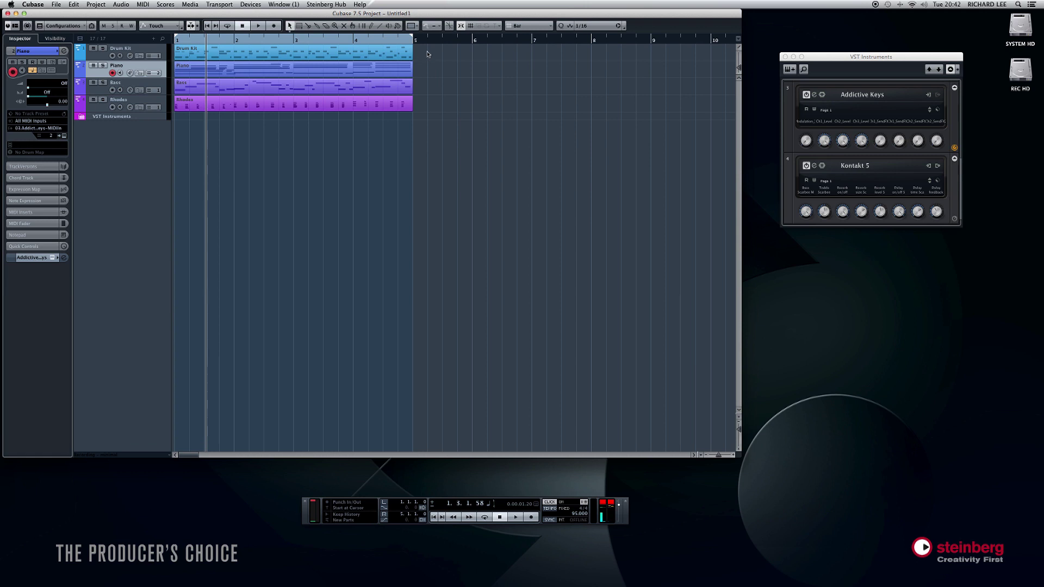
drag(427, 53, 193, 129)
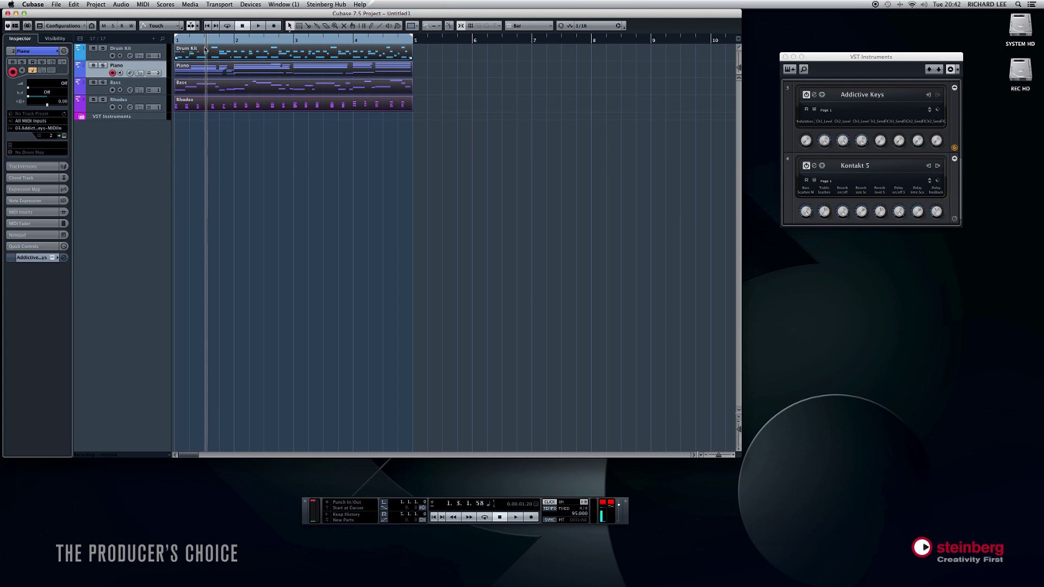
- Copy the four selected parts so the copies start at bar 5, then deselect them
drag(208, 56, 438, 61)
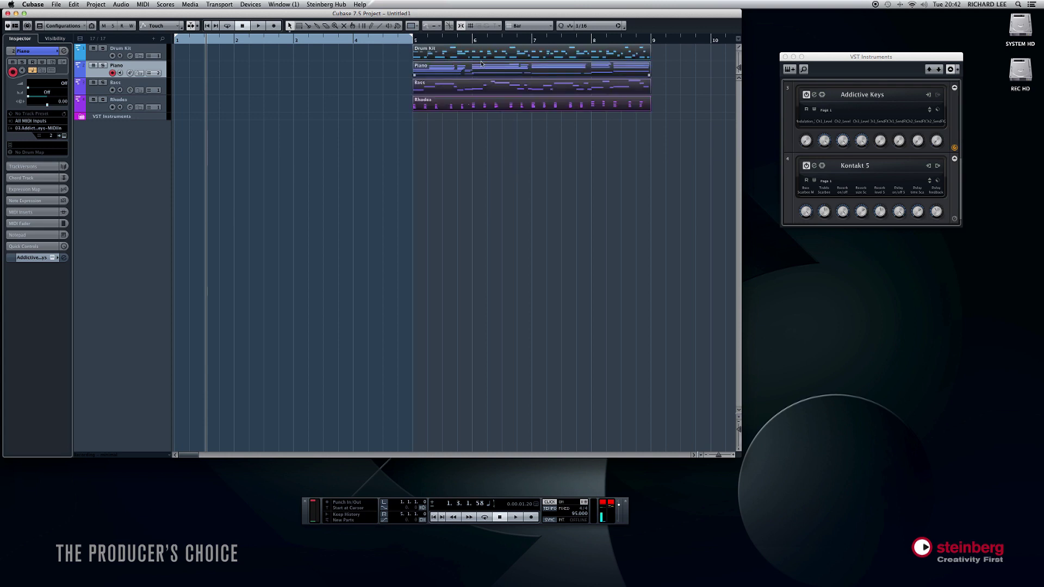
drag(517, 54, 296, 66)
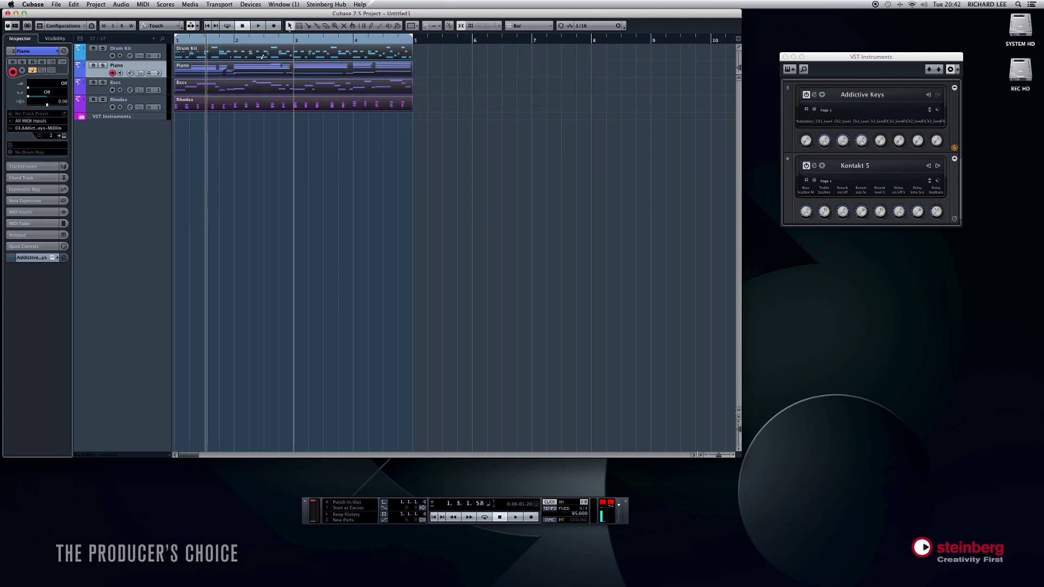
drag(190, 56, 435, 57)
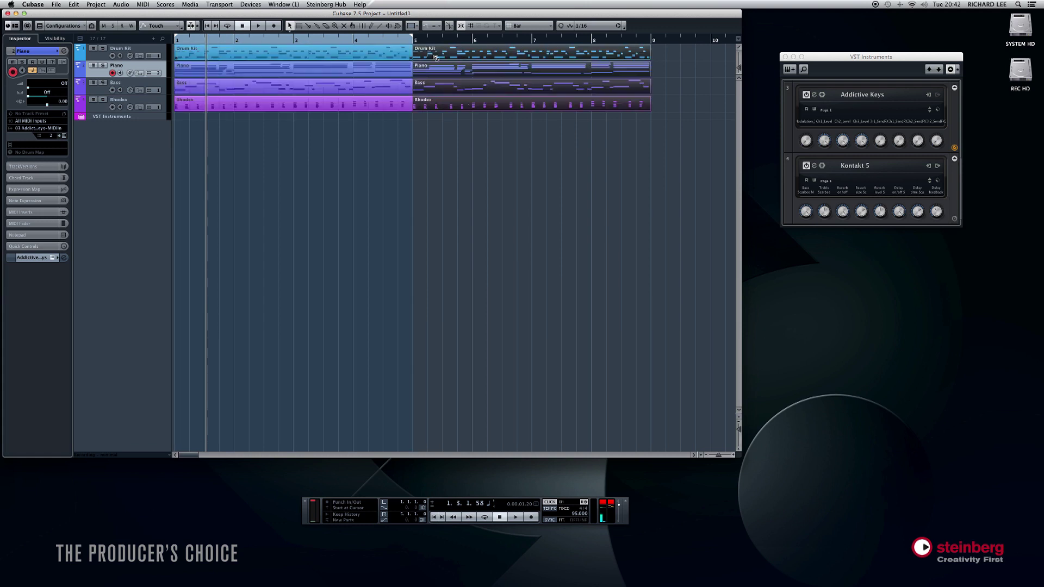
click(451, 126)
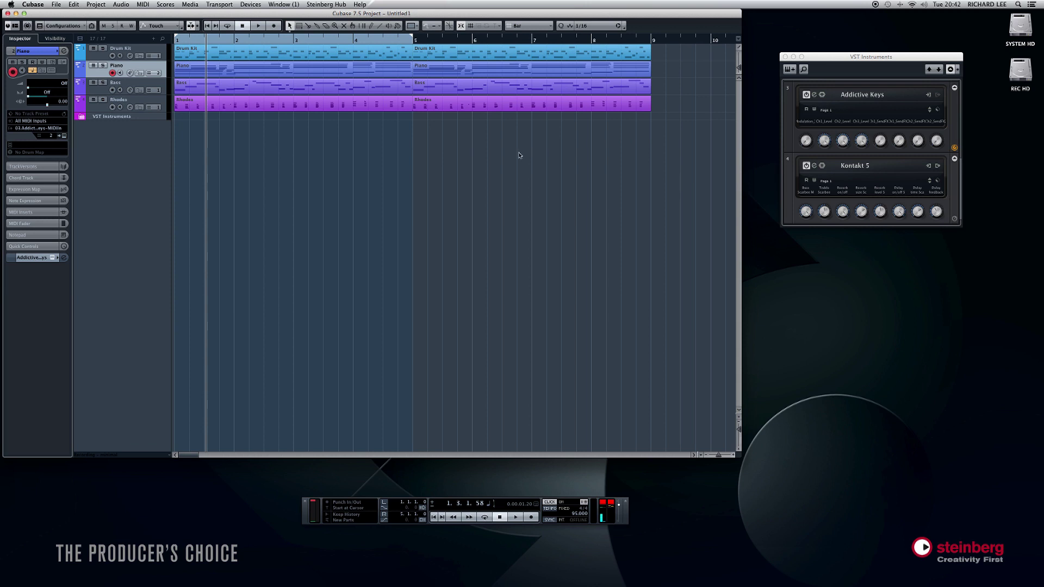
- Glue each track's two parts into single eight-bar Piano, Bass and Rhodes parts
right_click(336, 132)
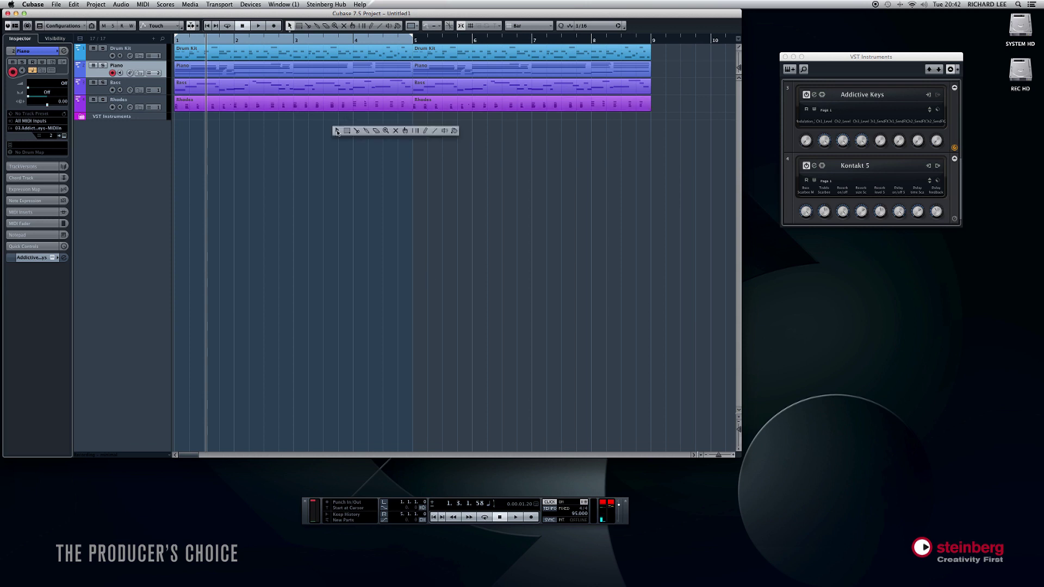
click(366, 132)
click(321, 70)
click(325, 81)
click(328, 104)
- With the Scissors tool, split the Drum Kit, Piano, Bass and Rhodes parts at bar 2
right_click(328, 115)
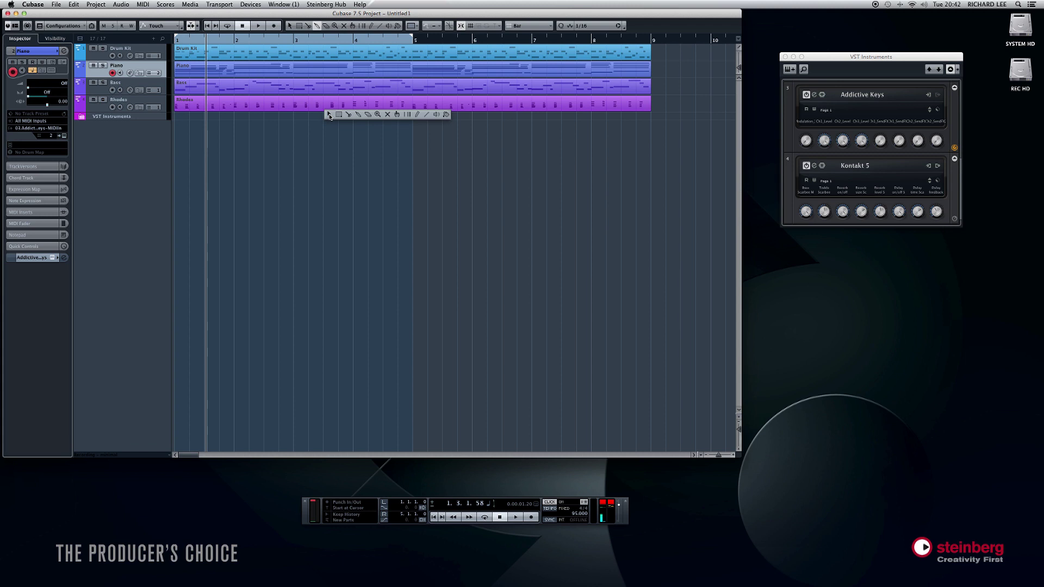
click(347, 116)
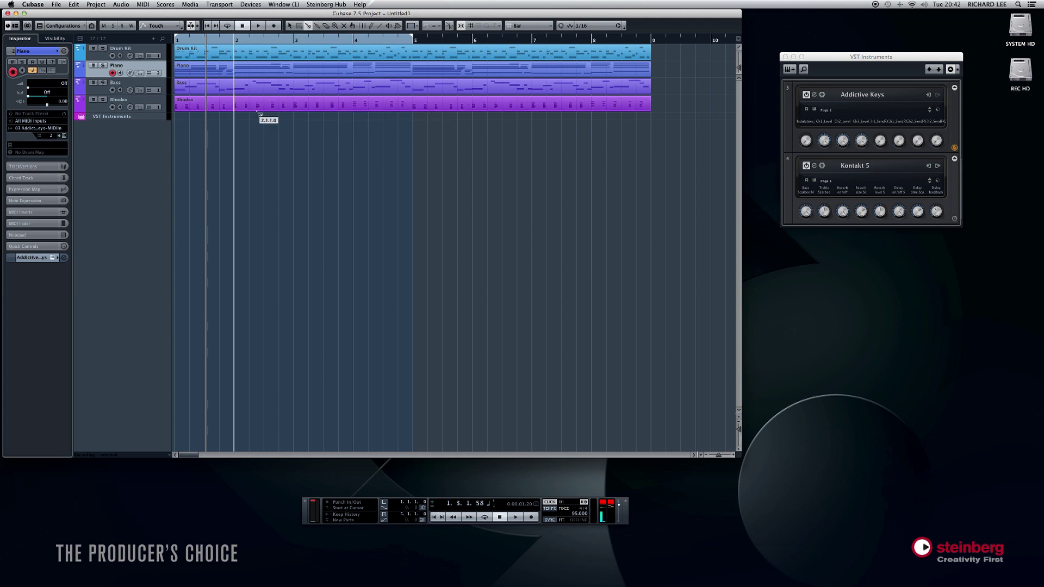
click(234, 55)
click(234, 71)
click(234, 87)
click(236, 103)
- Split the parts further at bars 3, 4 and 5 across the tracks
click(286, 101)
click(288, 85)
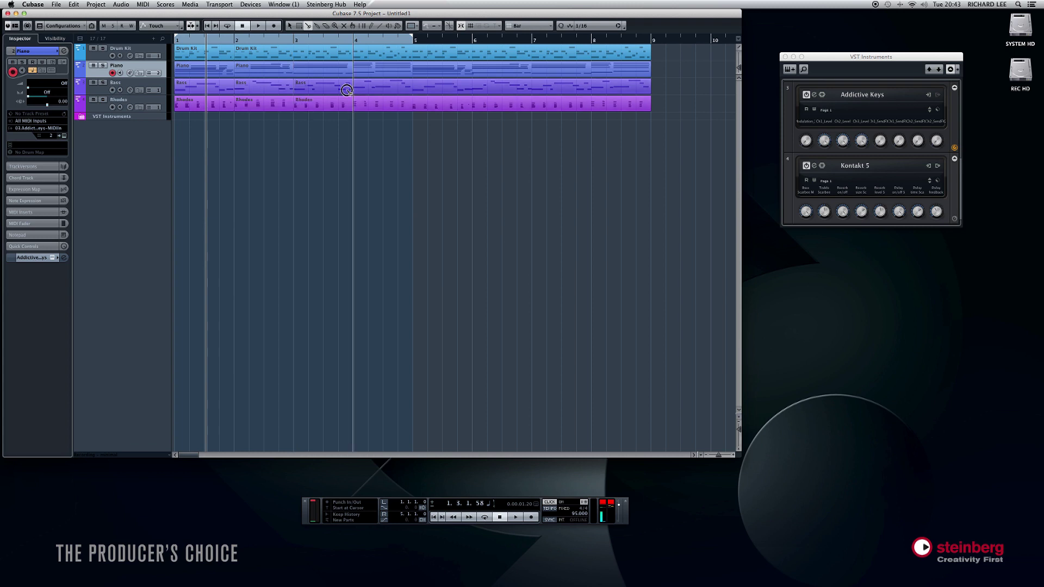
click(350, 71)
click(350, 55)
click(413, 70)
click(414, 87)
click(413, 104)
click(354, 103)
right_click(333, 118)
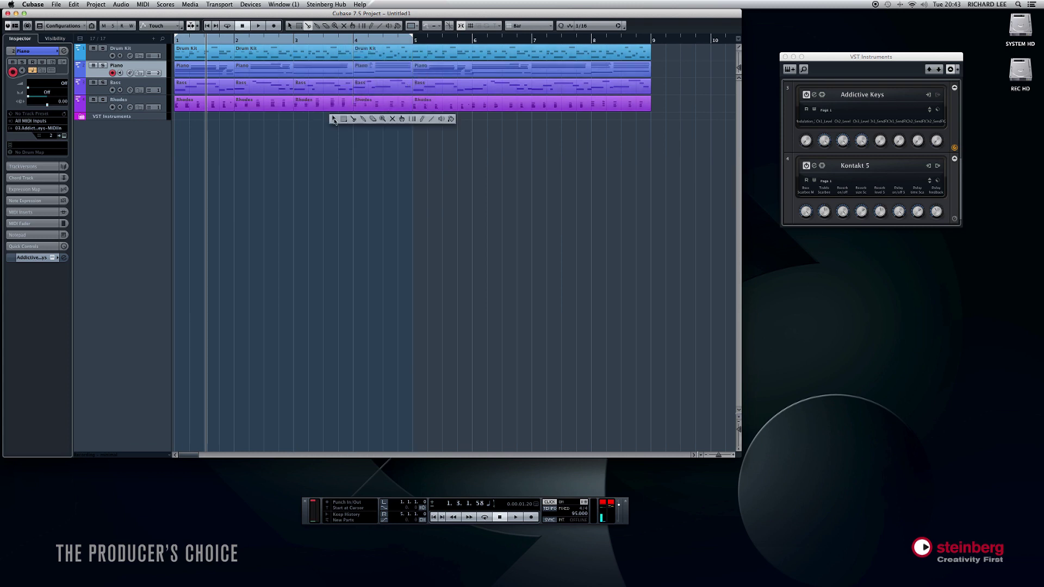
click(392, 118)
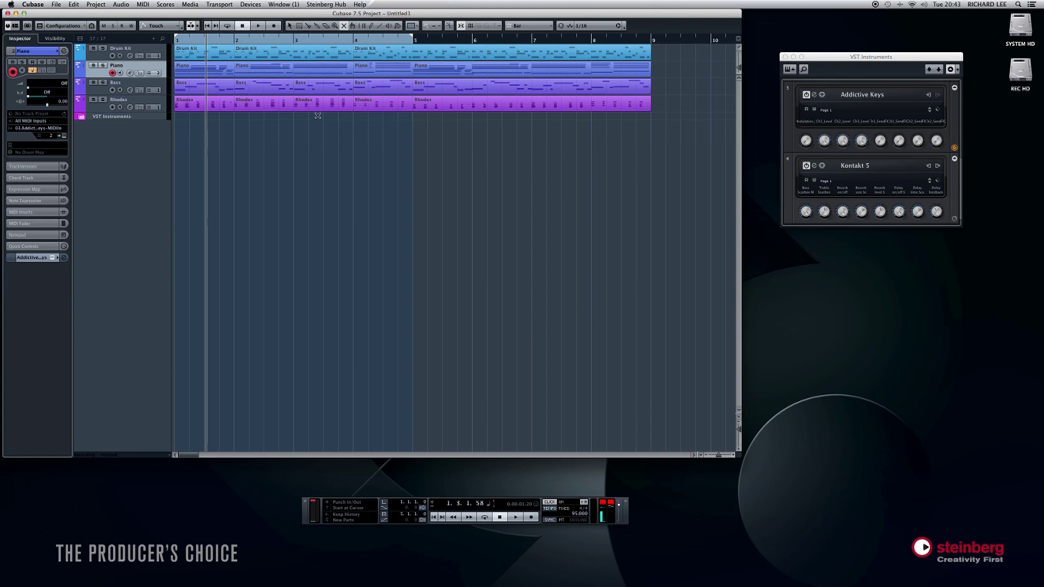
click(249, 107)
click(248, 104)
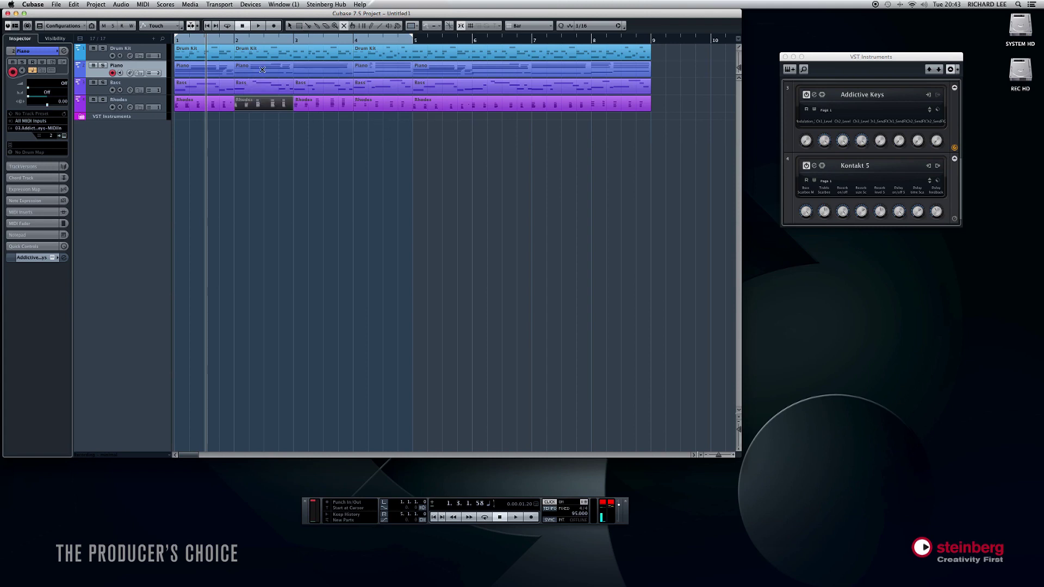
click(329, 72)
click(199, 54)
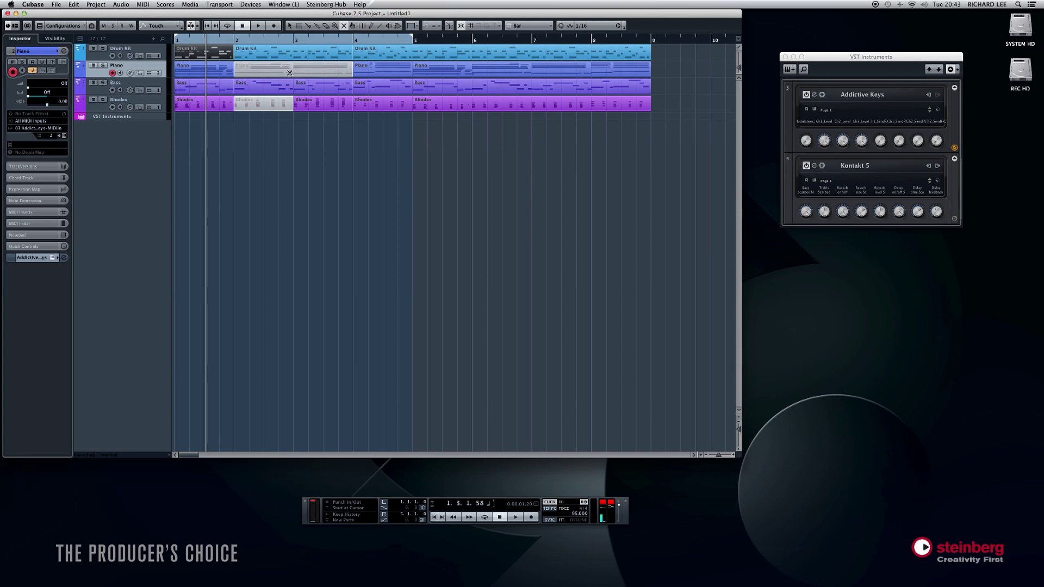
click(204, 71)
click(209, 86)
click(380, 87)
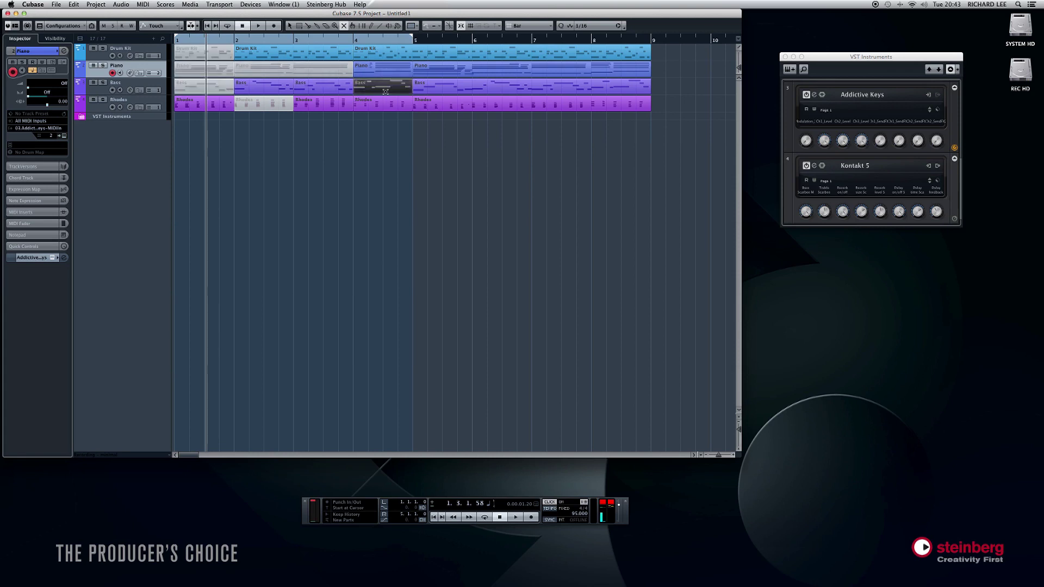
right_click(412, 128)
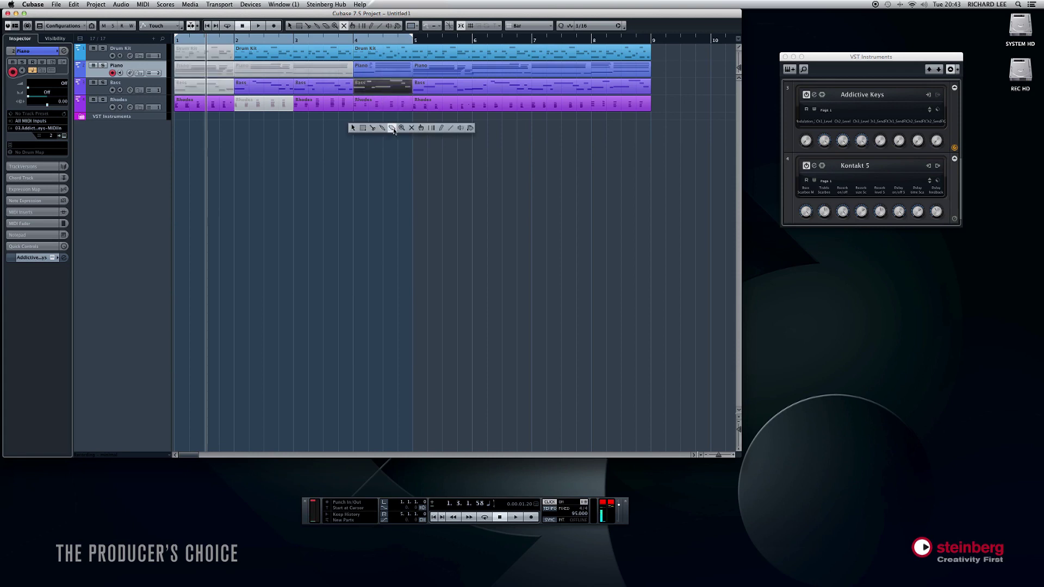
click(412, 128)
click(323, 64)
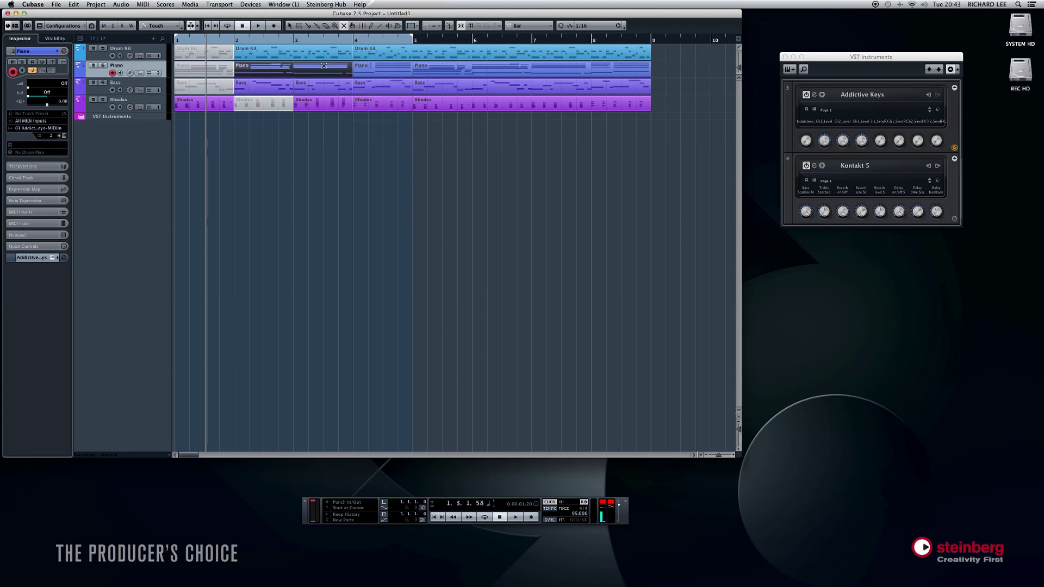
click(225, 70)
click(218, 53)
click(250, 104)
click(214, 86)
right_click(246, 116)
click(248, 118)
- Restore the Object Selection tool and move the playhead to project start, 1.1.1.0
click(254, 133)
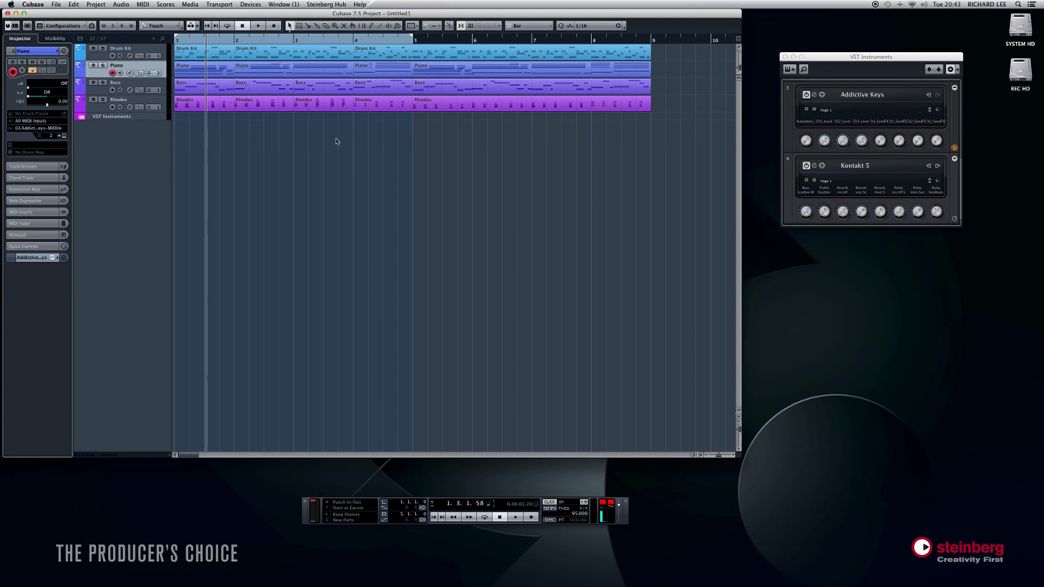
click(207, 26)
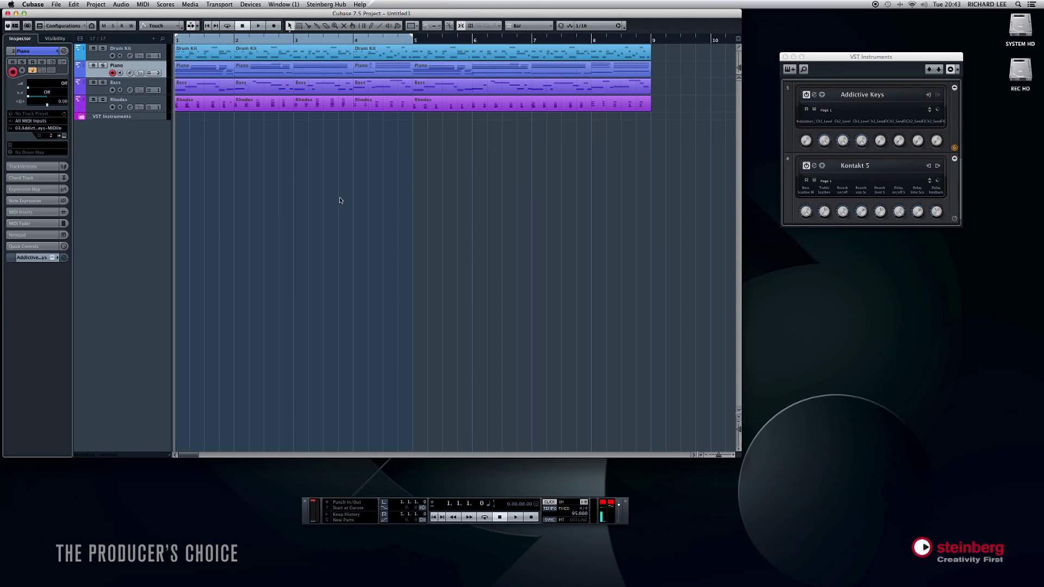